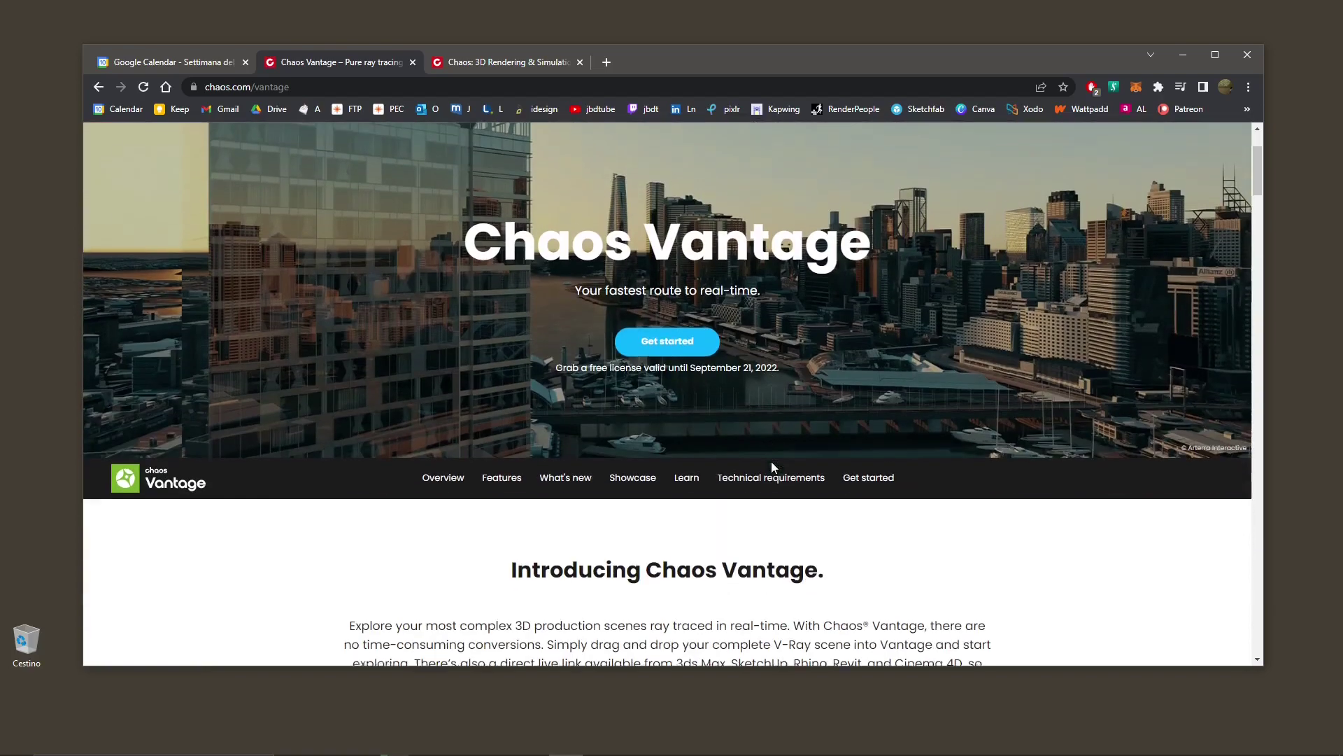
Review the Chaos Vantage product page from the introduction through the features to the latest additions
{"action": "scroll", "coordinate": [772, 466], "scroll_direction": "down", "scroll_amount": 7}
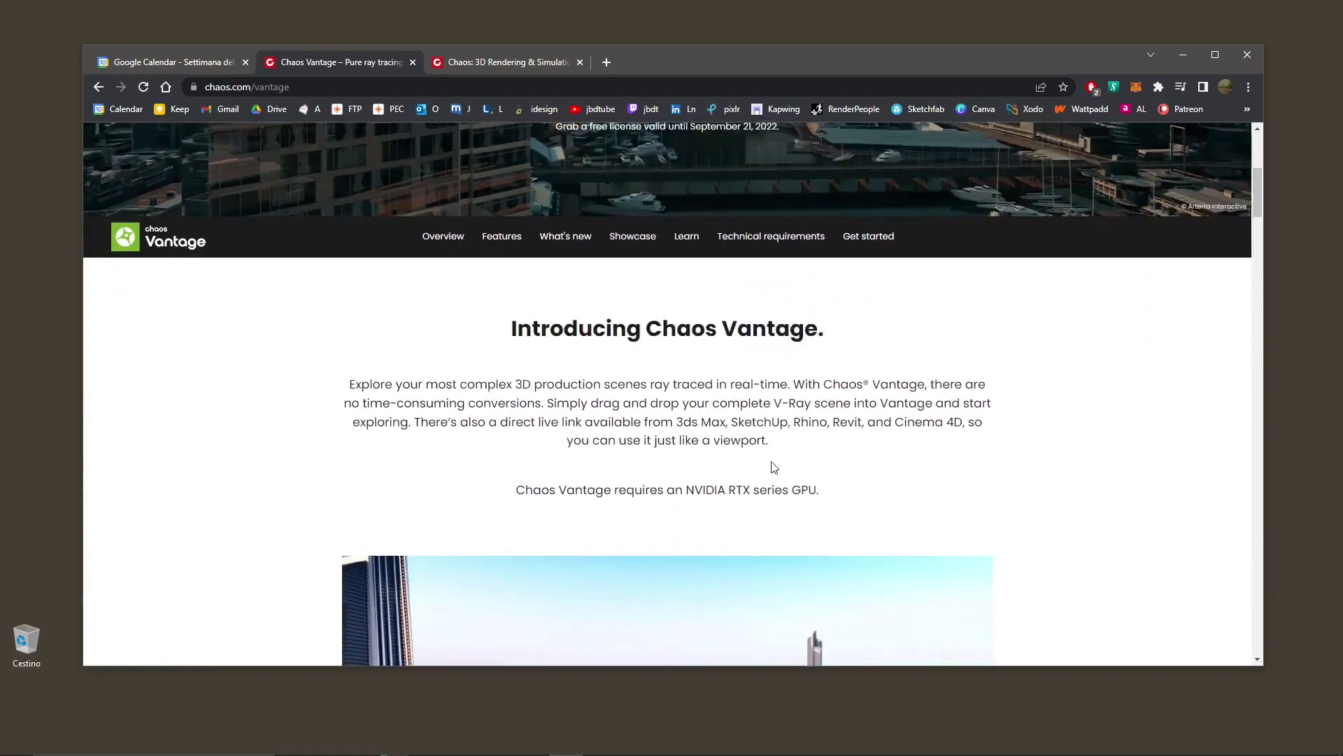
{"action": "scroll", "coordinate": [772, 468], "scroll_direction": "down", "scroll_amount": 6}
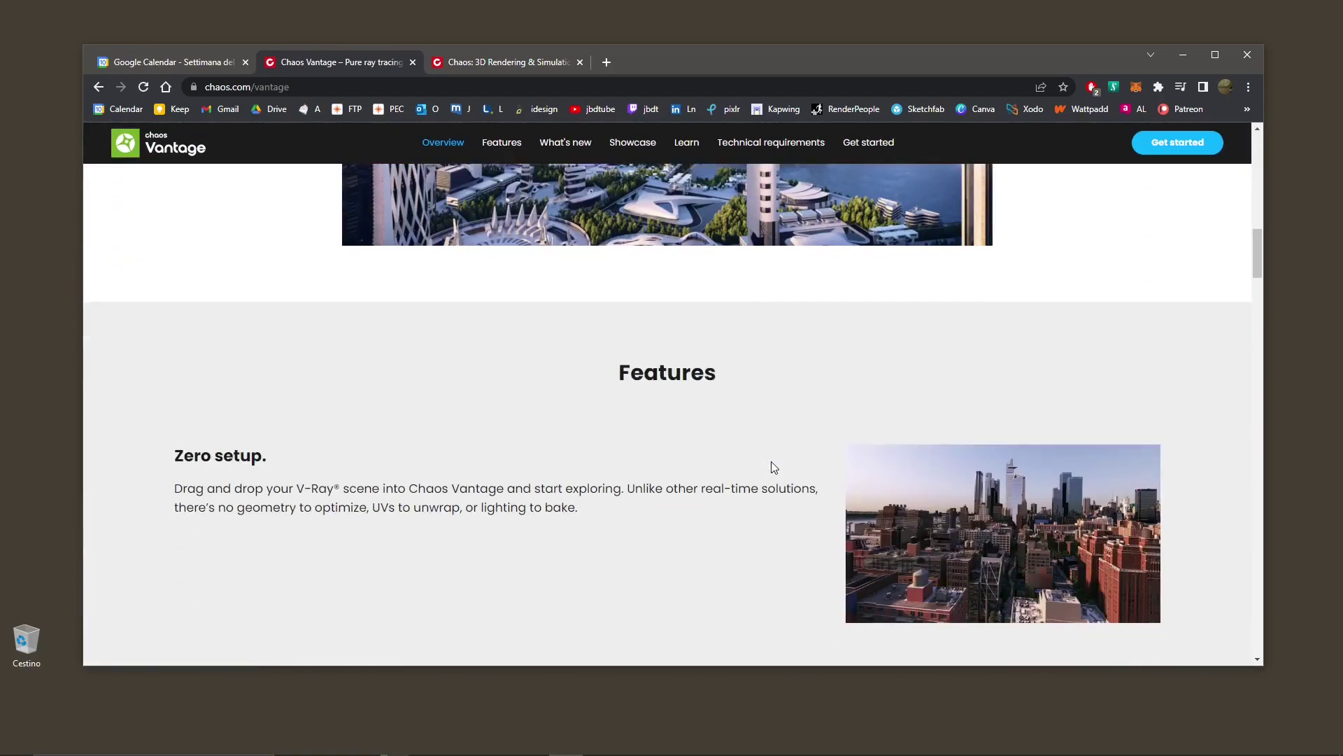
{"action": "scroll", "coordinate": [773, 467], "scroll_direction": "down", "scroll_amount": 4}
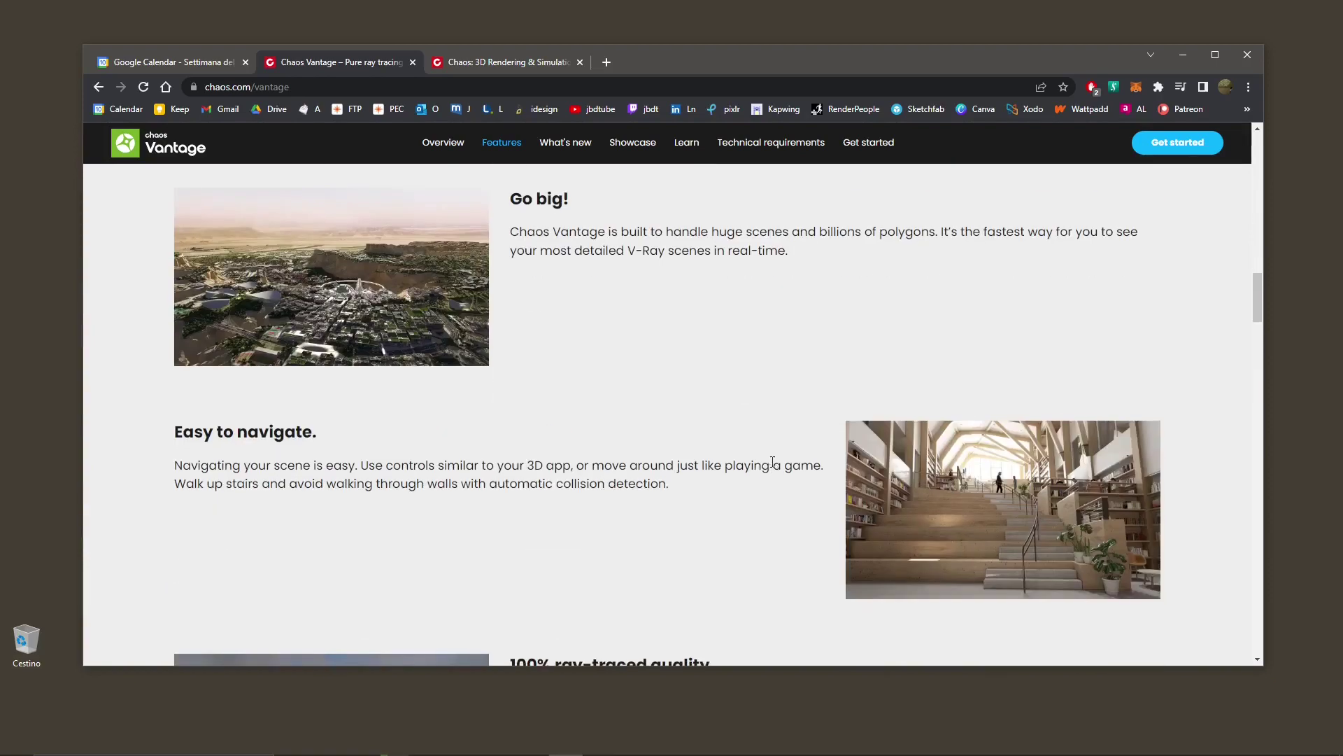
{"action": "scroll", "coordinate": [773, 467], "scroll_direction": "down", "scroll_amount": 8}
{"action": "scroll", "coordinate": [772, 461], "scroll_direction": "down", "scroll_amount": 4}
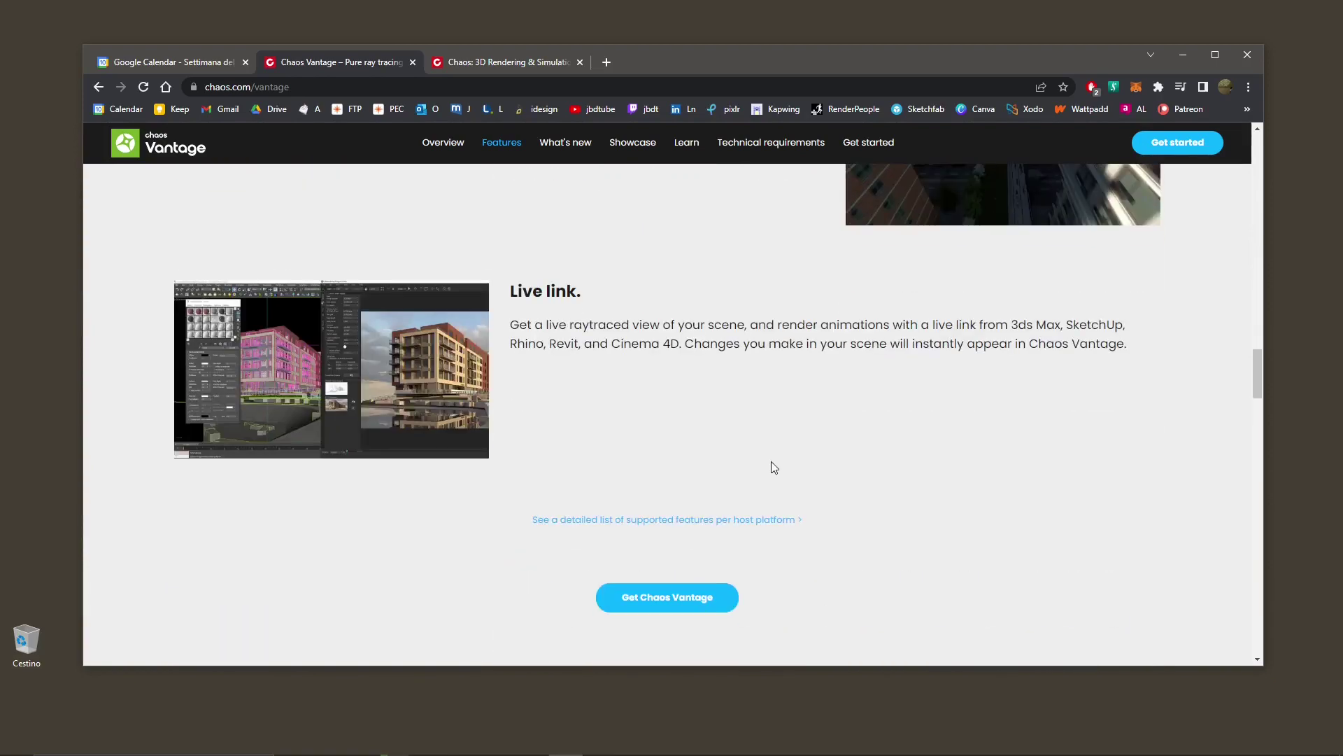
{"action": "scroll", "coordinate": [772, 468], "scroll_direction": "down", "scroll_amount": 3}
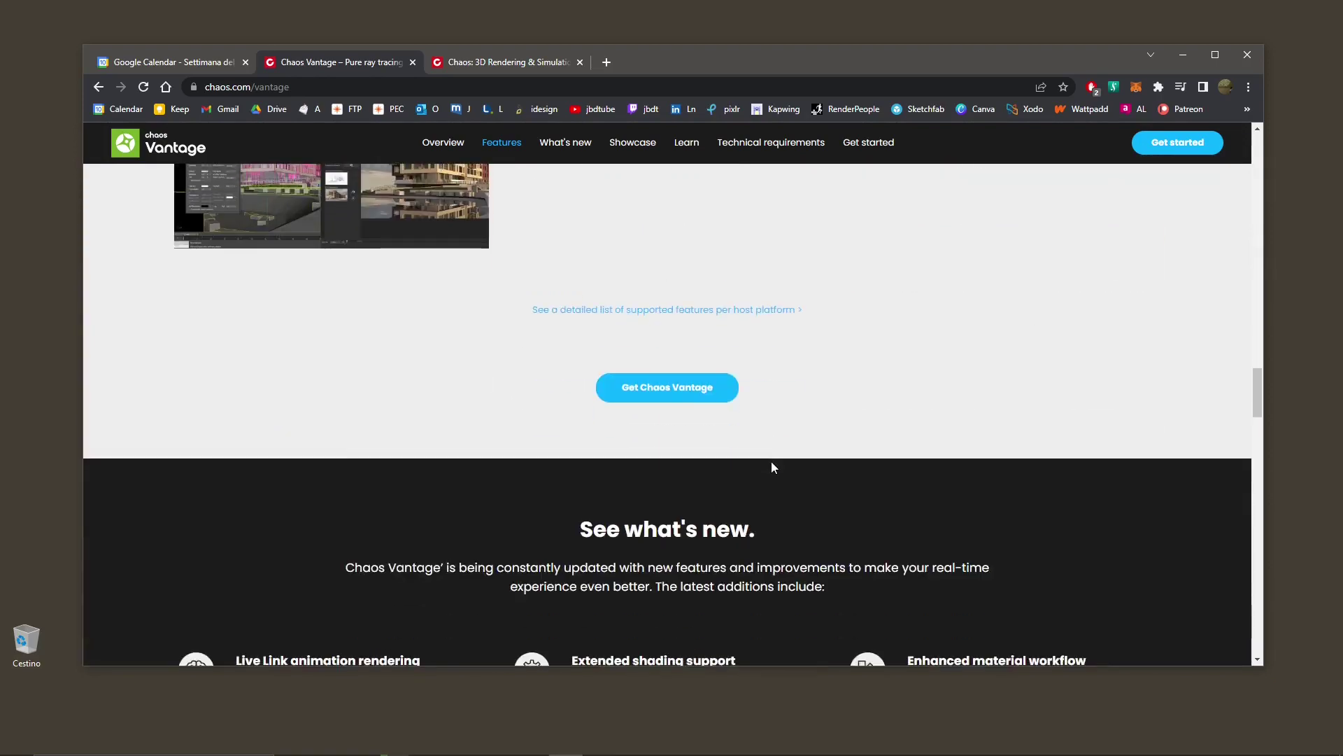
{"action": "scroll", "coordinate": [634, 441], "scroll_direction": "down", "scroll_amount": 4}
{"action": "scroll", "coordinate": [634, 441], "scroll_direction": "up", "scroll_amount": 5}
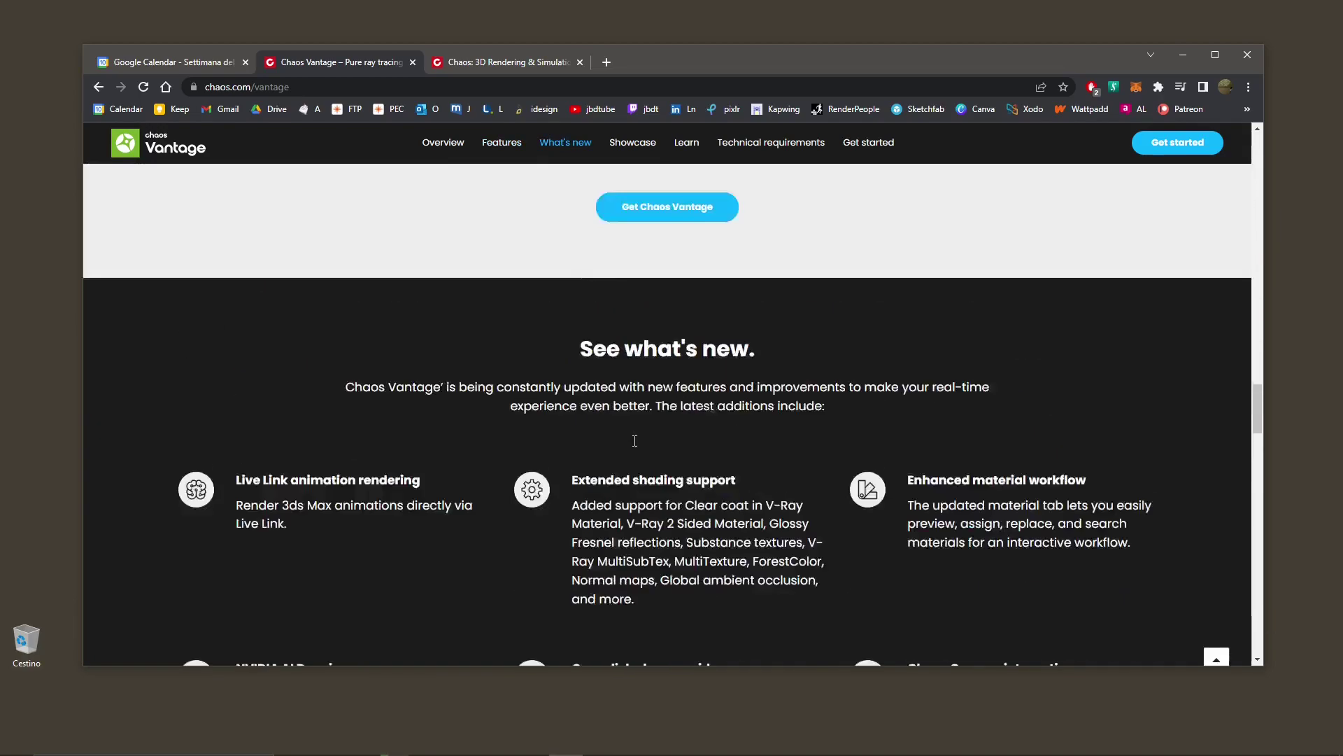
Examine the technical requirements of Chaos Vantage, including the supported platforms and the system requirements
{"action": "left_click_drag", "start_coordinate": [1260, 387], "coordinate": [1256, 540]}
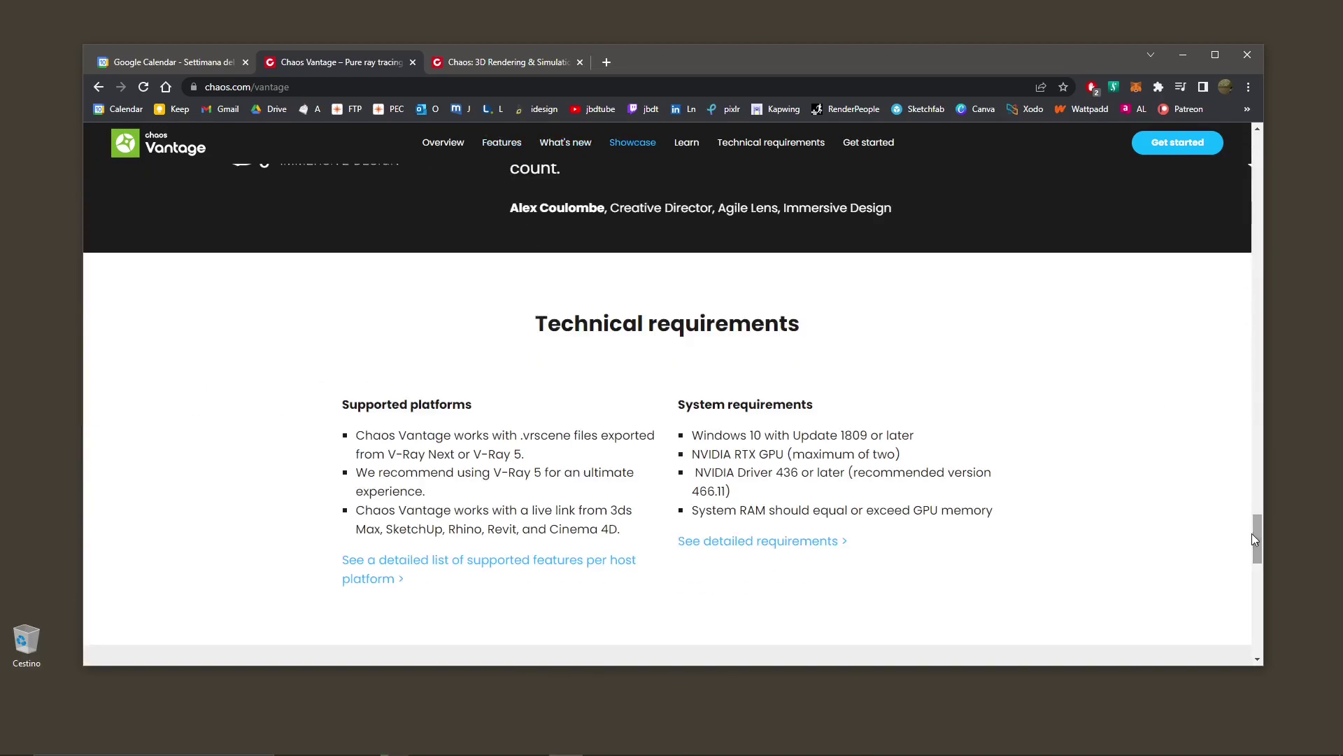
{"action": "left_click_drag", "start_coordinate": [527, 326], "coordinate": [811, 344]}
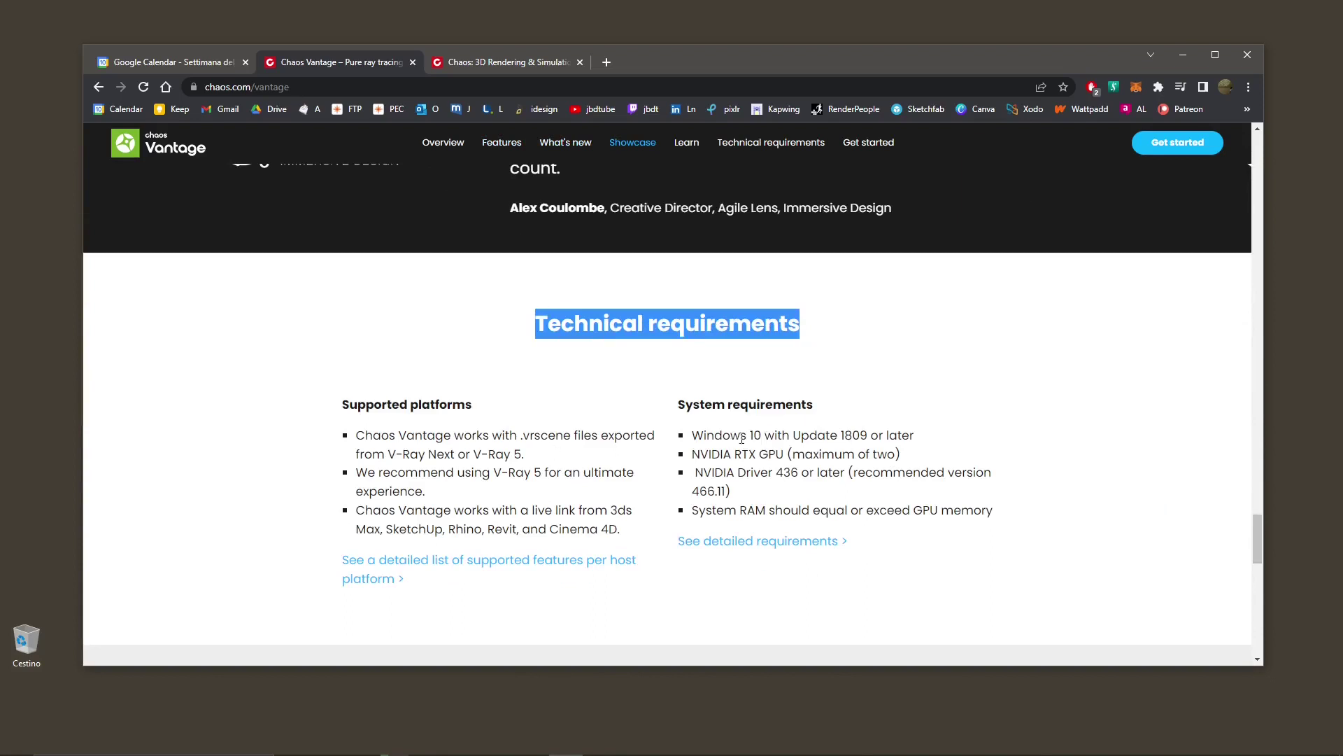
{"action": "left_click_drag", "start_coordinate": [706, 433], "coordinate": [1042, 525]}
{"action": "left_click", "coordinate": [1042, 525]}
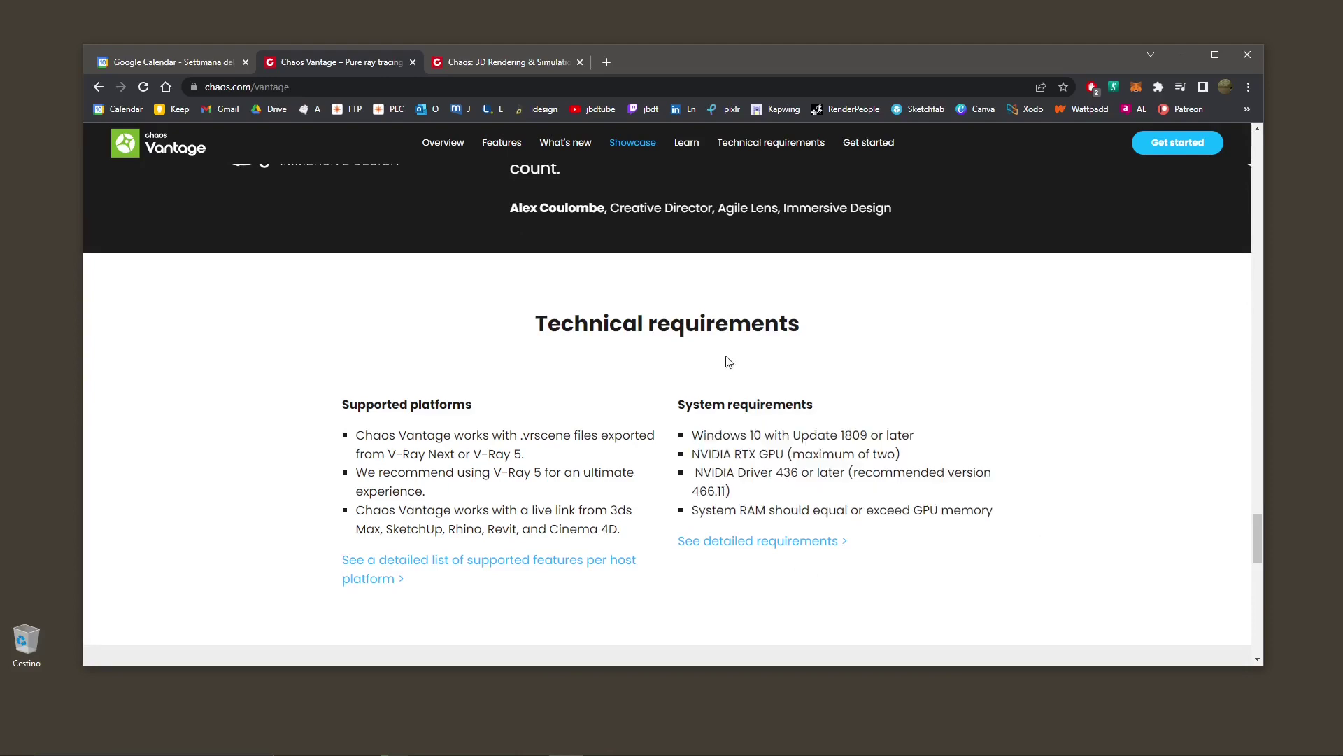
Return to the features of Chaos Vantage and read the Live link description
{"action": "scroll", "coordinate": [695, 499], "scroll_direction": "up", "scroll_amount": 12}
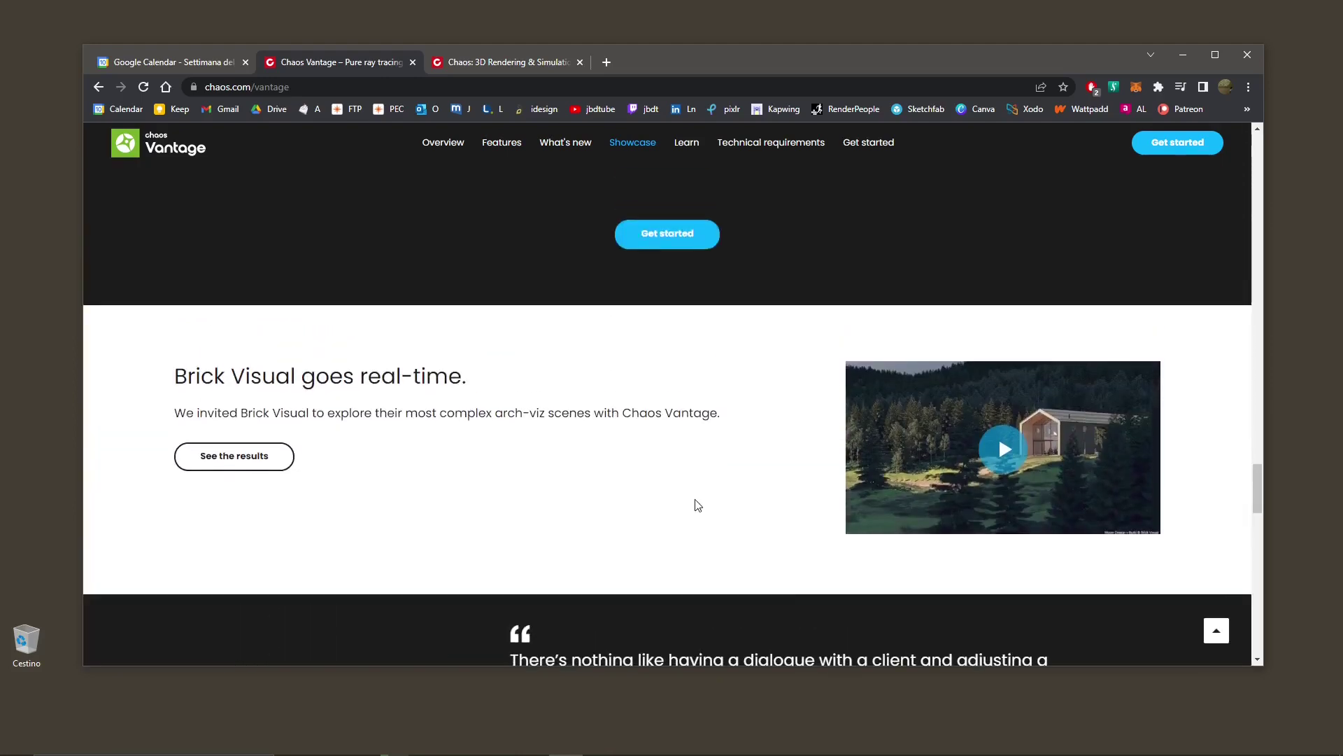
{"action": "scroll", "coordinate": [695, 499], "scroll_direction": "up", "scroll_amount": 10}
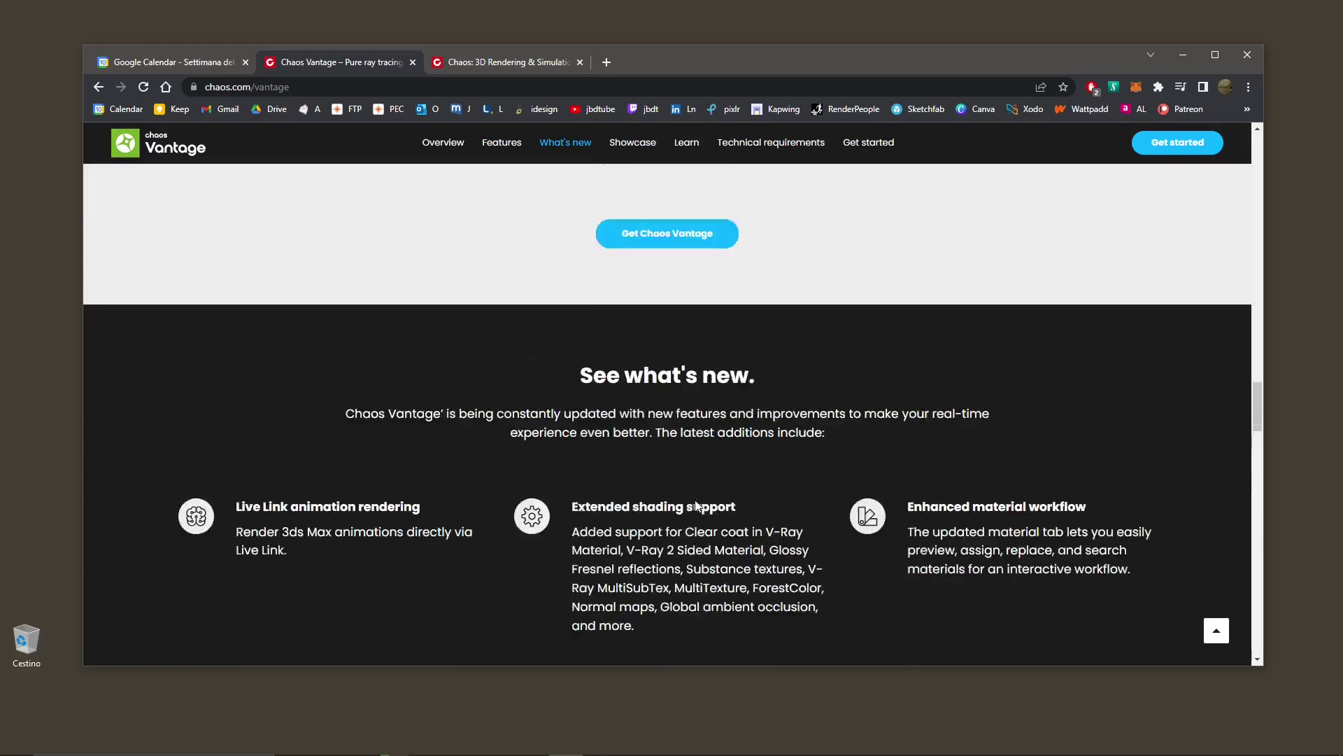
{"action": "scroll", "coordinate": [695, 500], "scroll_direction": "up", "scroll_amount": 6}
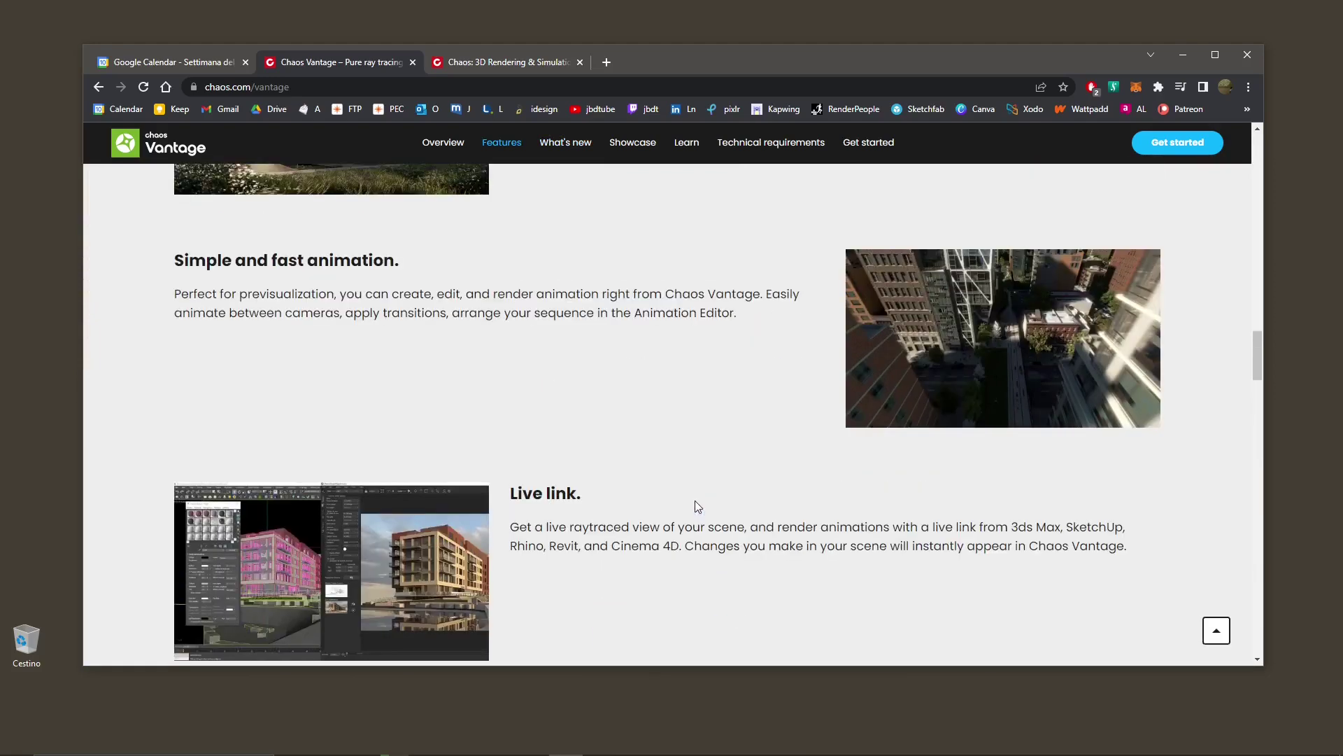
{"action": "scroll", "coordinate": [668, 501], "scroll_direction": "down", "scroll_amount": 1}
{"action": "scroll", "coordinate": [582, 473], "scroll_direction": "down", "scroll_amount": 1}
{"action": "mouse_move", "coordinate": [523, 430]}
{"action": "left_mouse_down"}
{"action": "mouse_move", "coordinate": [592, 438]}
{"action": "mouse_move", "coordinate": [534, 441]}
{"action": "mouse_move", "coordinate": [522, 423]}
{"action": "left_mouse_up"}
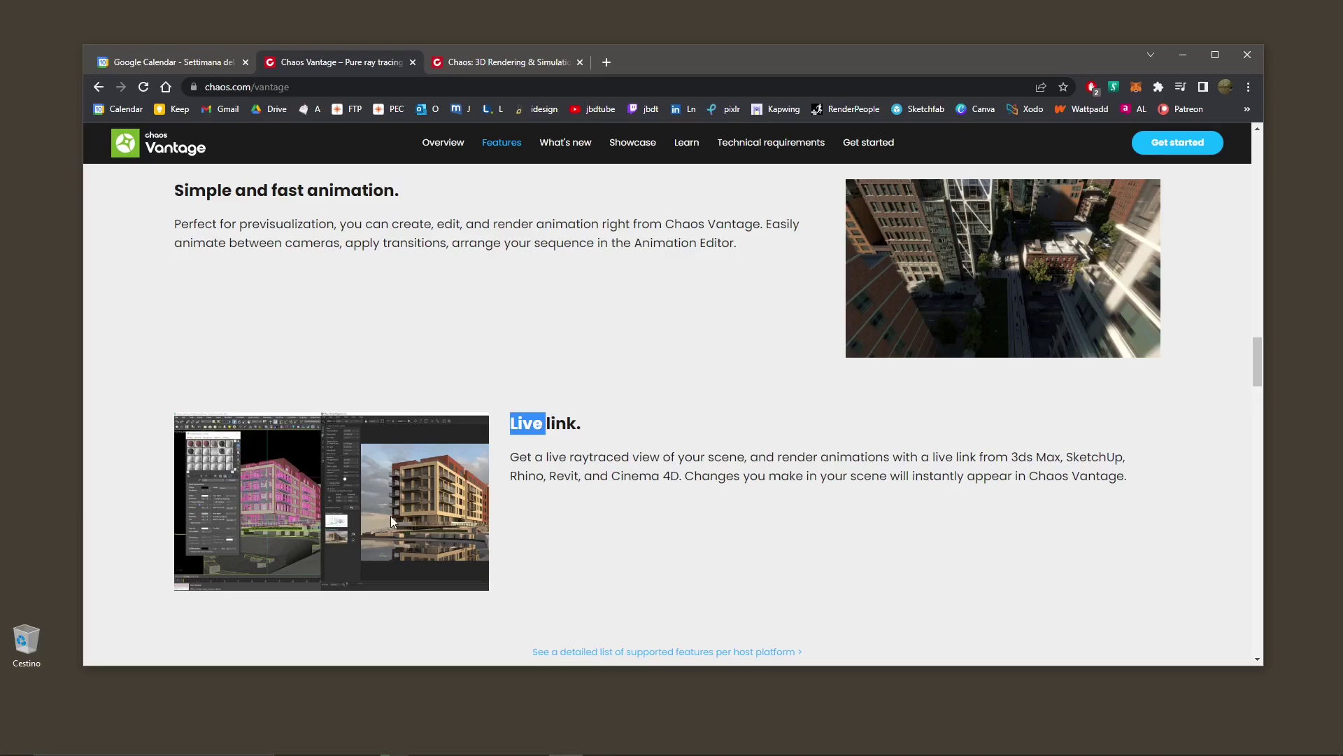
Request the free Chaos Vantage license with Architecture as the industry and Student as the role
{"action": "scroll", "coordinate": [527, 517], "scroll_direction": "up", "scroll_amount": 15}
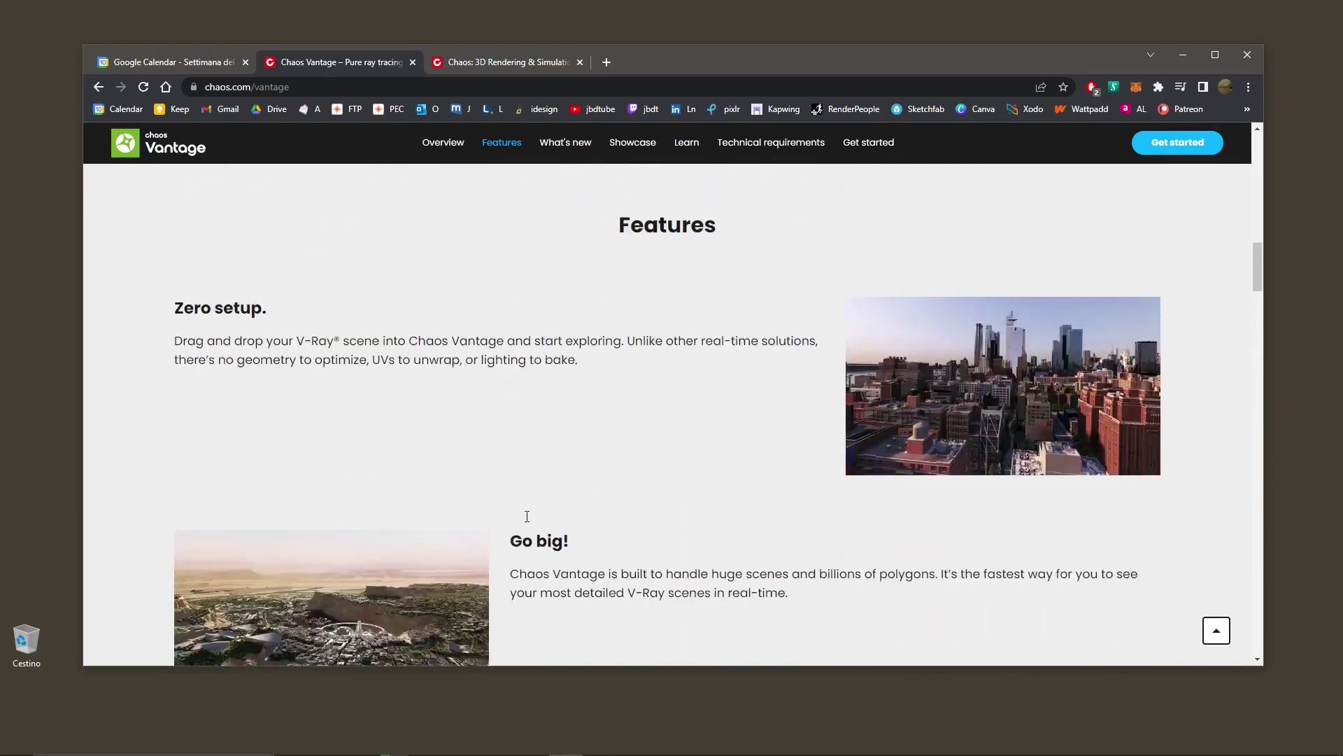
{"action": "scroll", "coordinate": [527, 516], "scroll_direction": "up", "scroll_amount": 12}
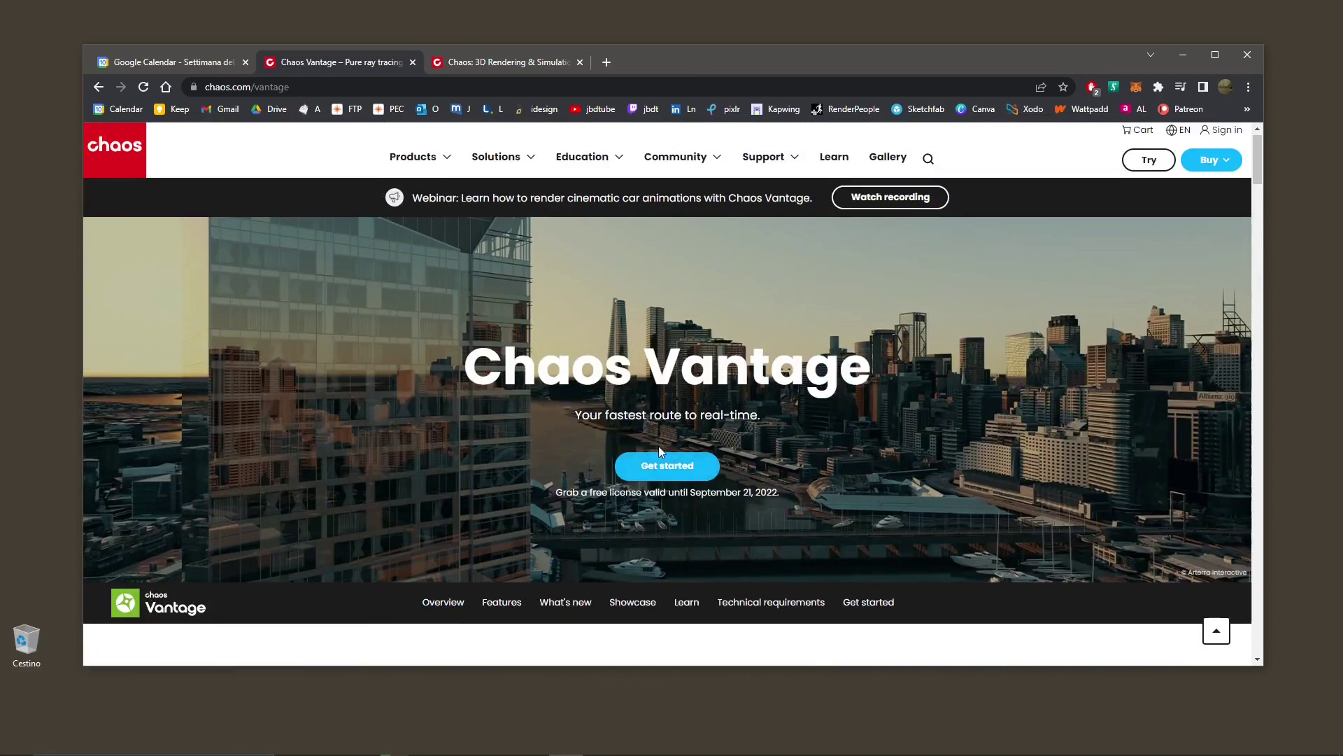
{"action": "left_click", "coordinate": [660, 473]}
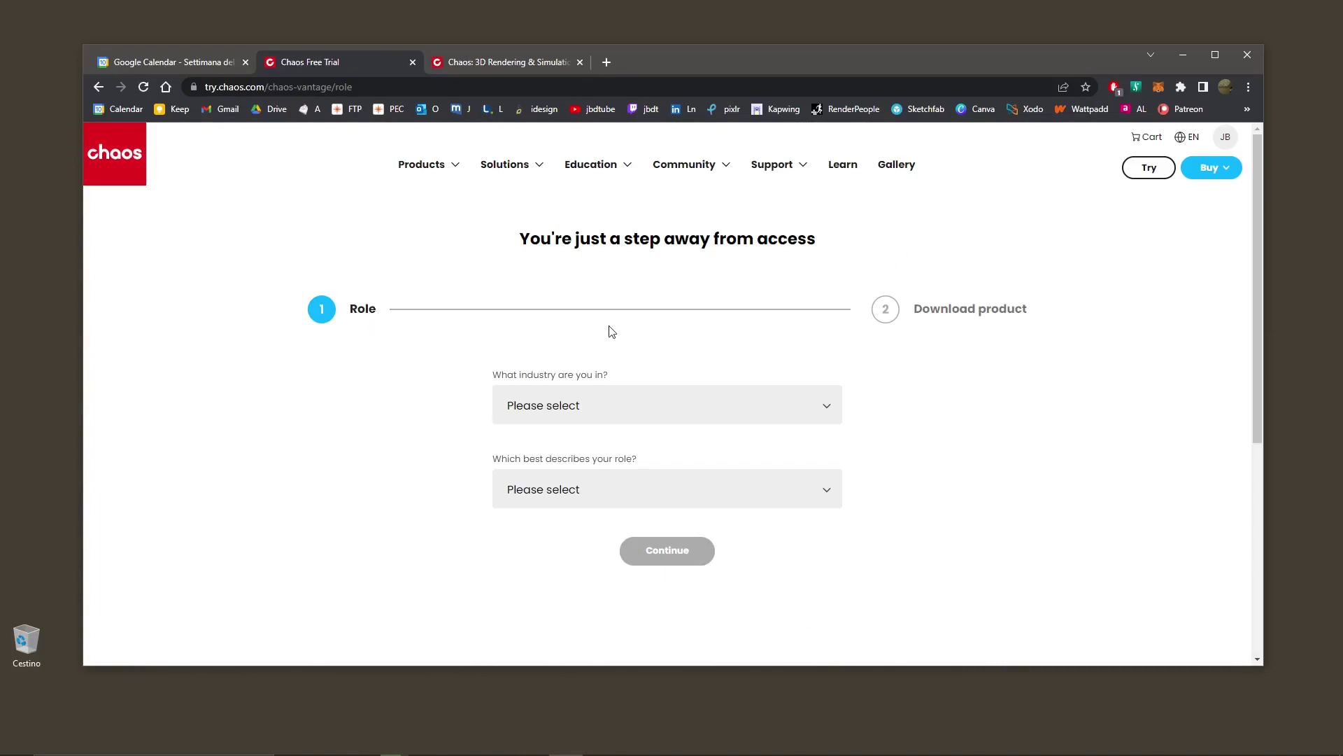
{"action": "left_click", "coordinate": [547, 411]}
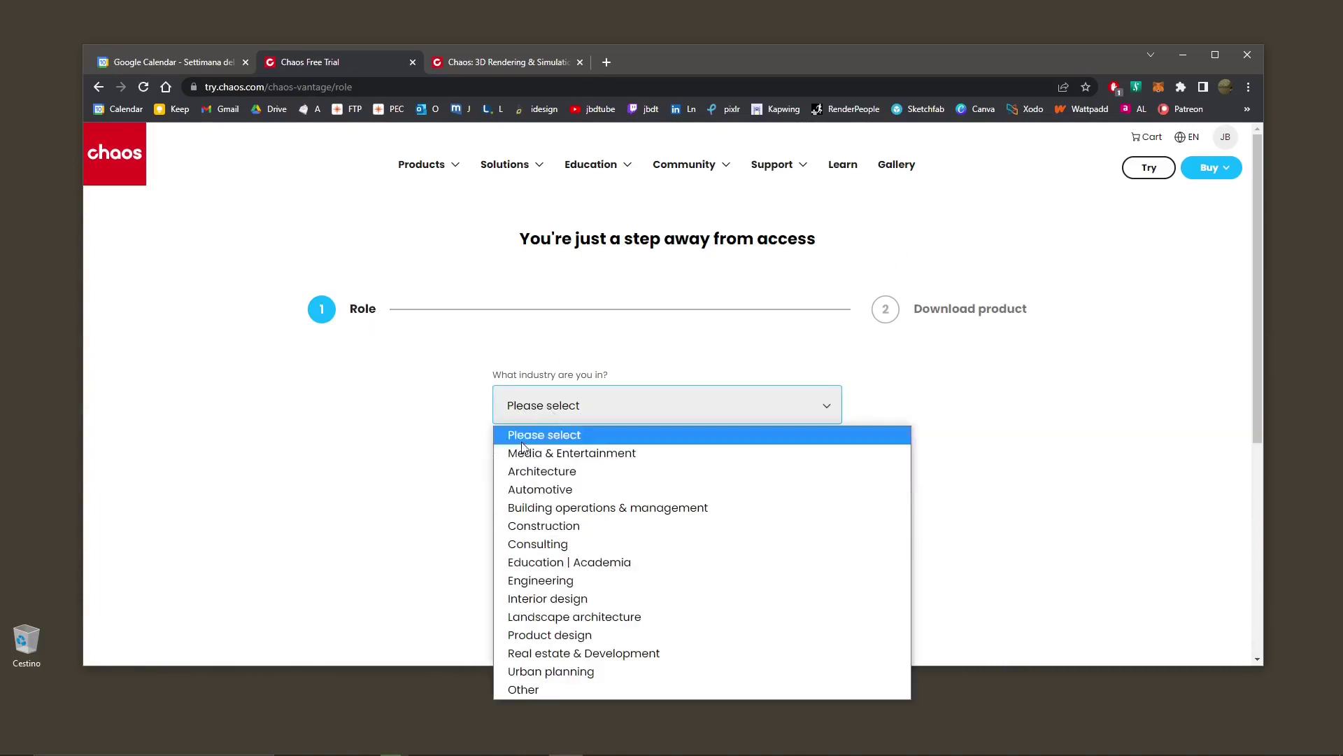
{"action": "left_click", "coordinate": [533, 471]}
{"action": "left_click", "coordinate": [597, 492]}
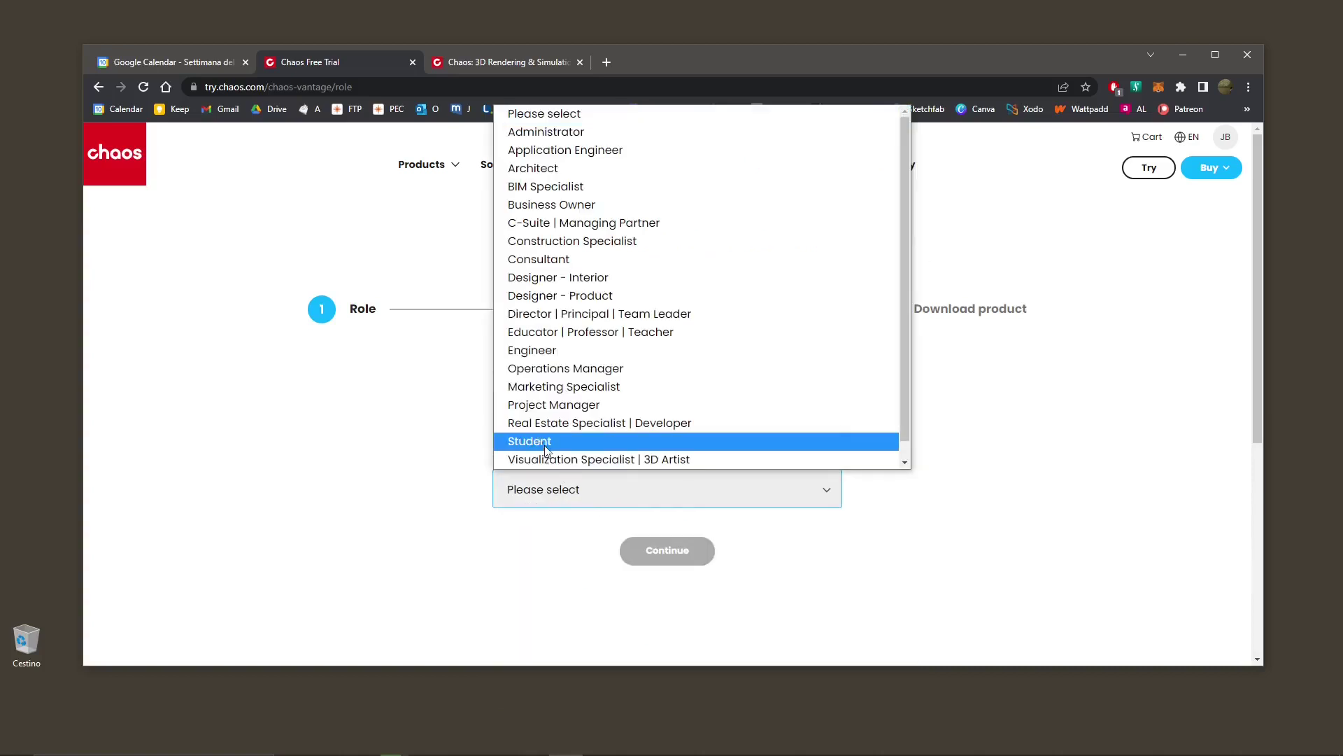
{"action": "left_click", "coordinate": [546, 443]}
{"action": "left_click", "coordinate": [689, 556]}
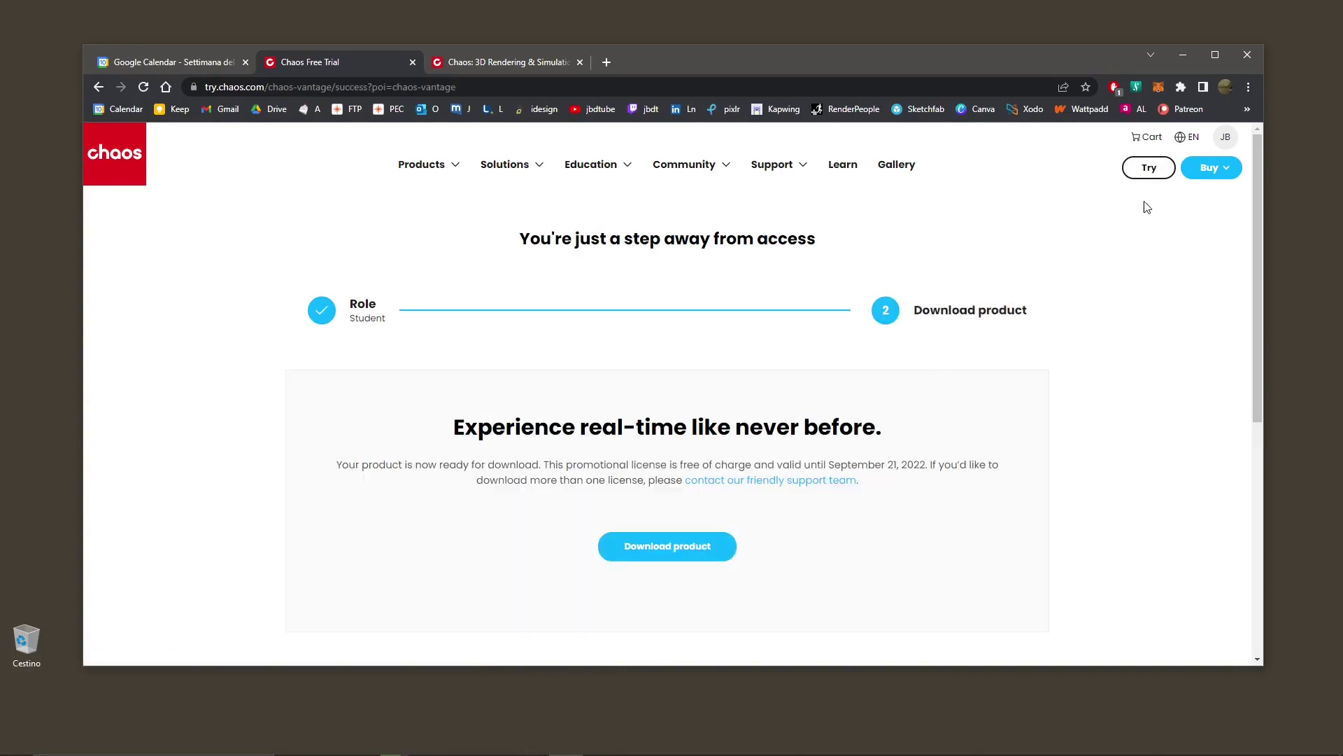
Open the Chaos free trial page and review the products included in the trial
{"action": "mouse_move", "coordinate": [1207, 170]}
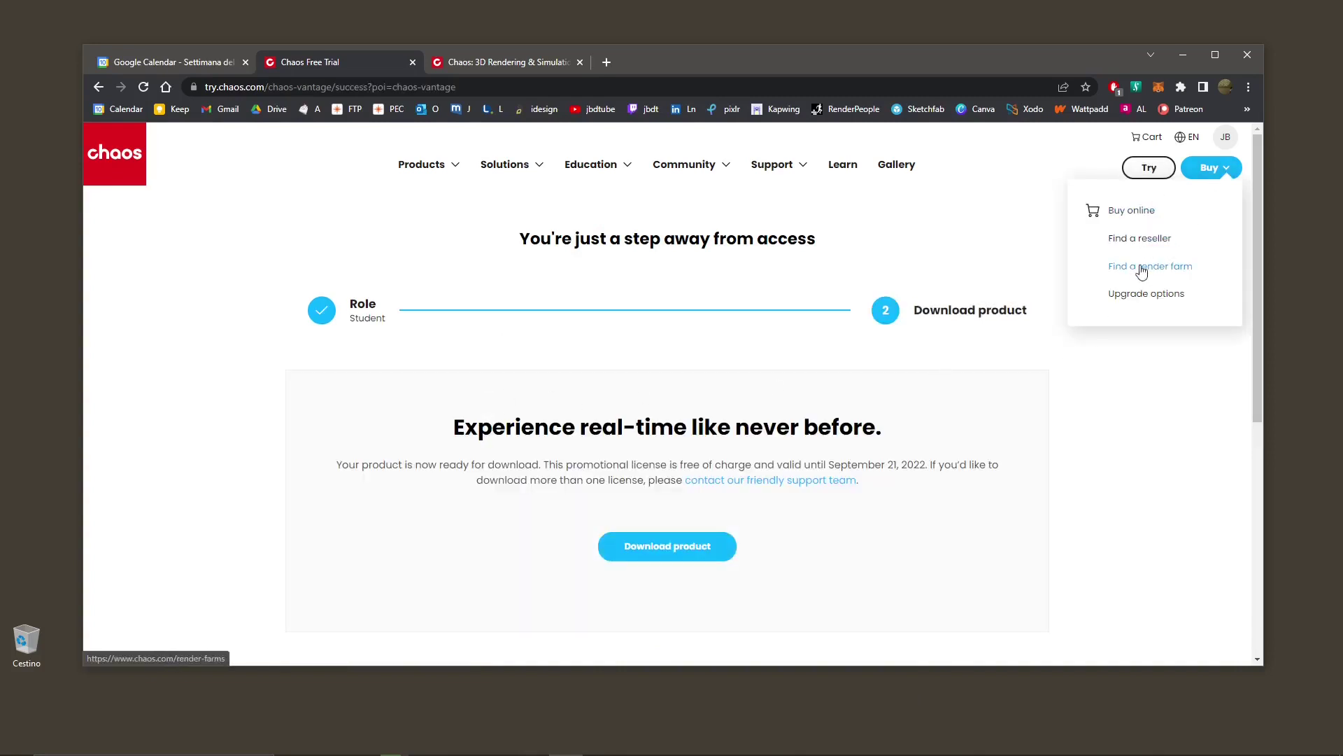
{"action": "left_click", "coordinate": [1148, 171]}
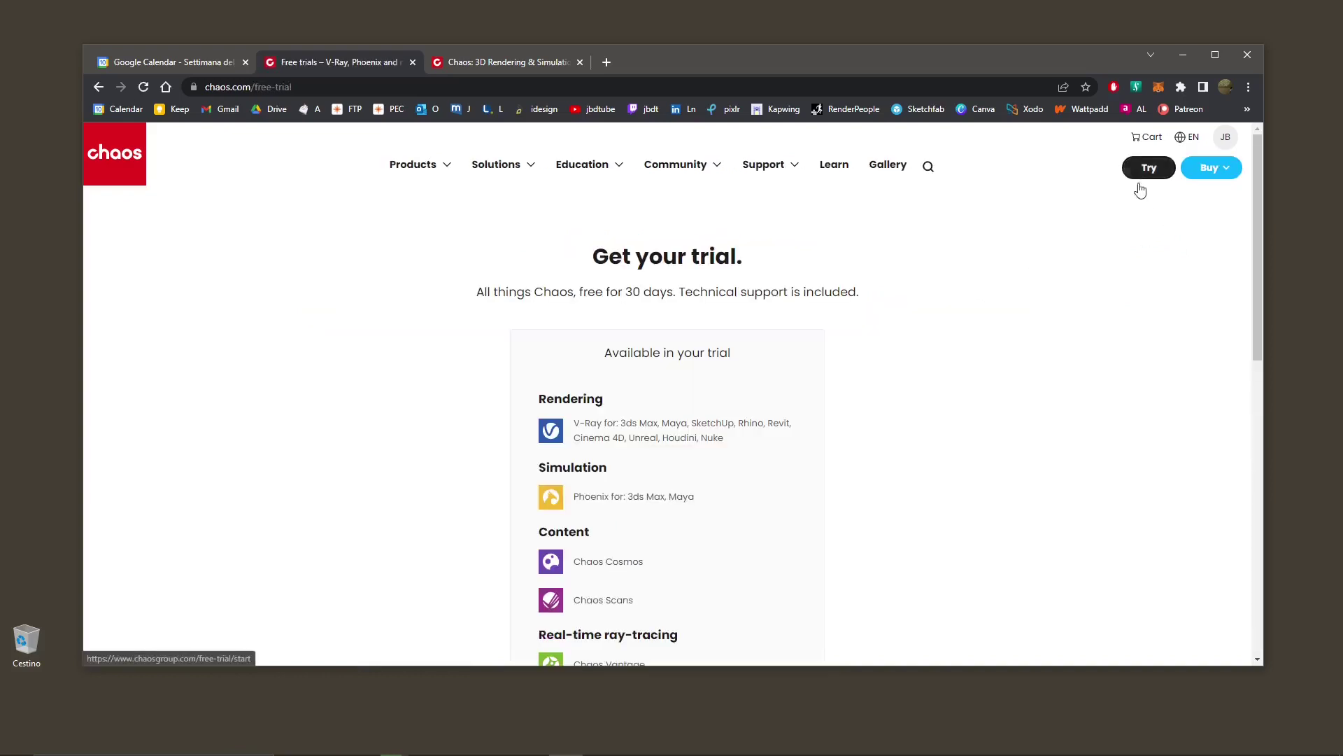
{"action": "scroll", "coordinate": [845, 433], "scroll_direction": "down", "scroll_amount": 1}
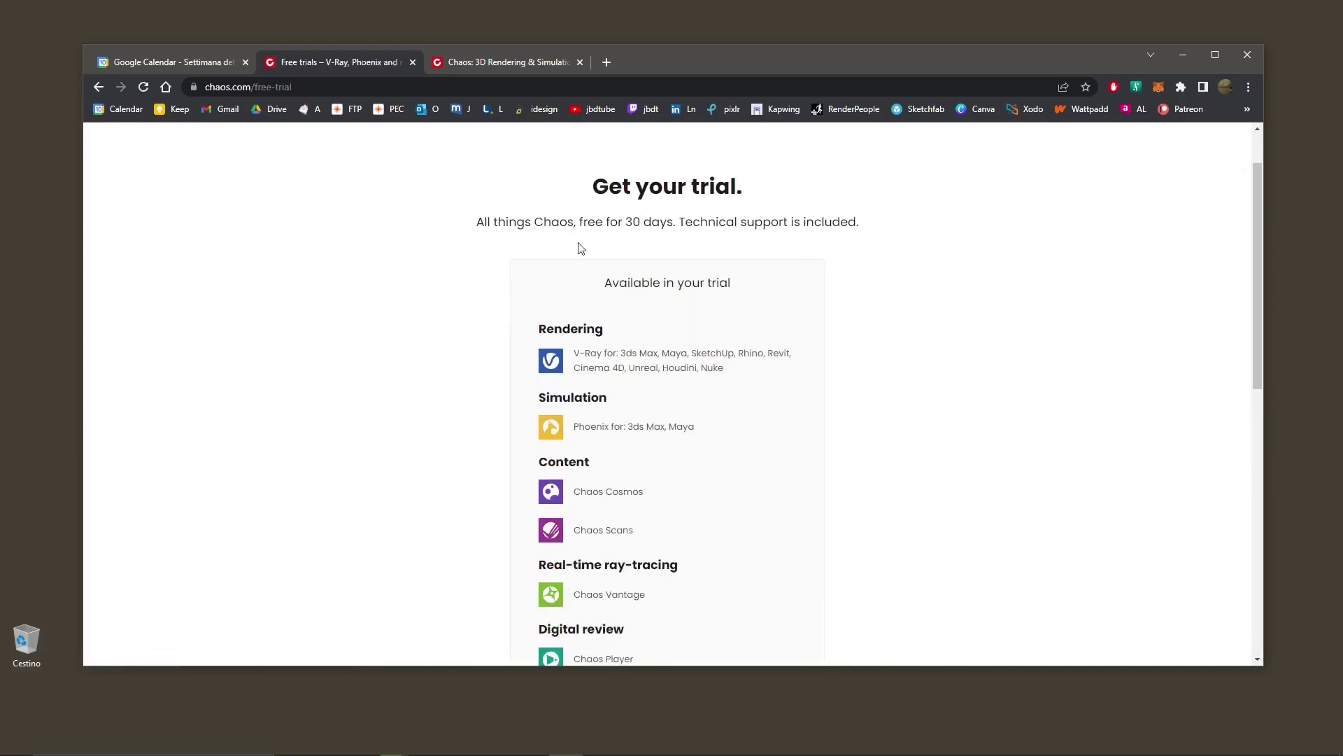
{"action": "scroll", "coordinate": [720, 414], "scroll_direction": "down", "scroll_amount": 3}
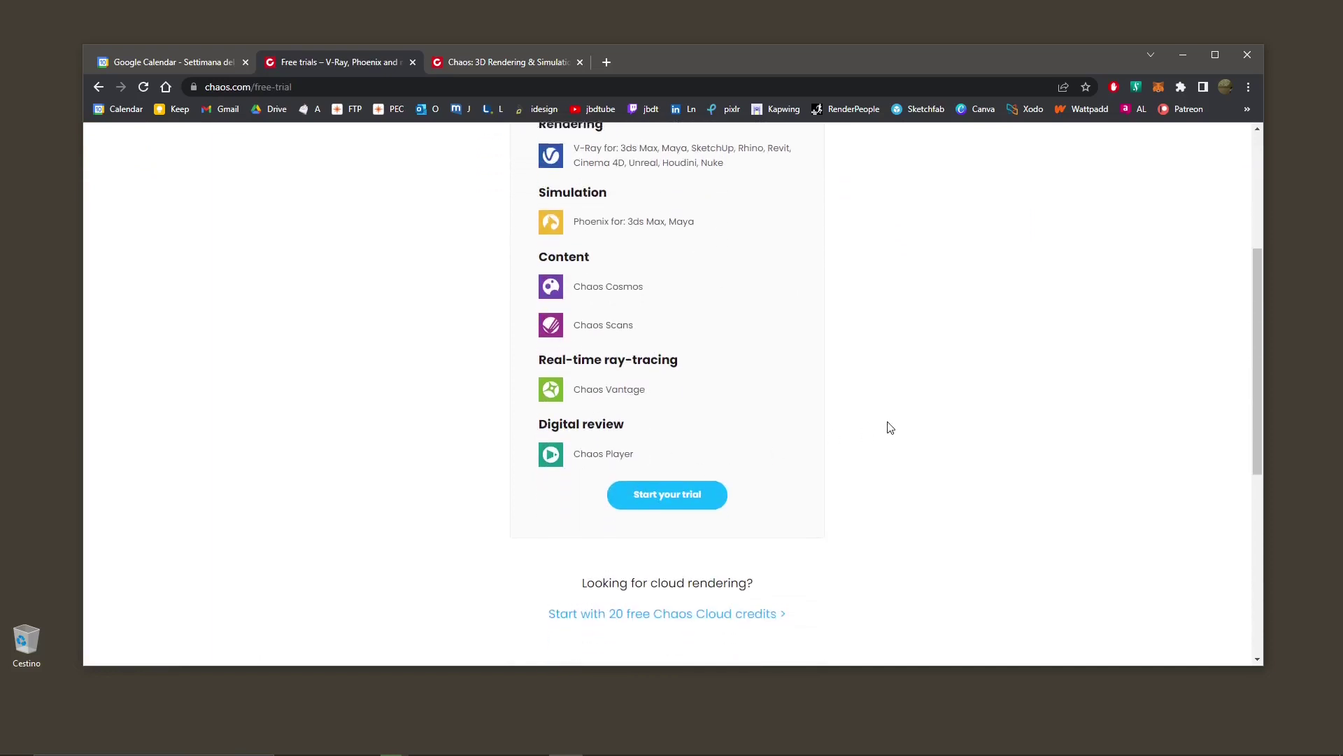
{"action": "scroll", "coordinate": [888, 425], "scroll_direction": "up", "scroll_amount": 4}
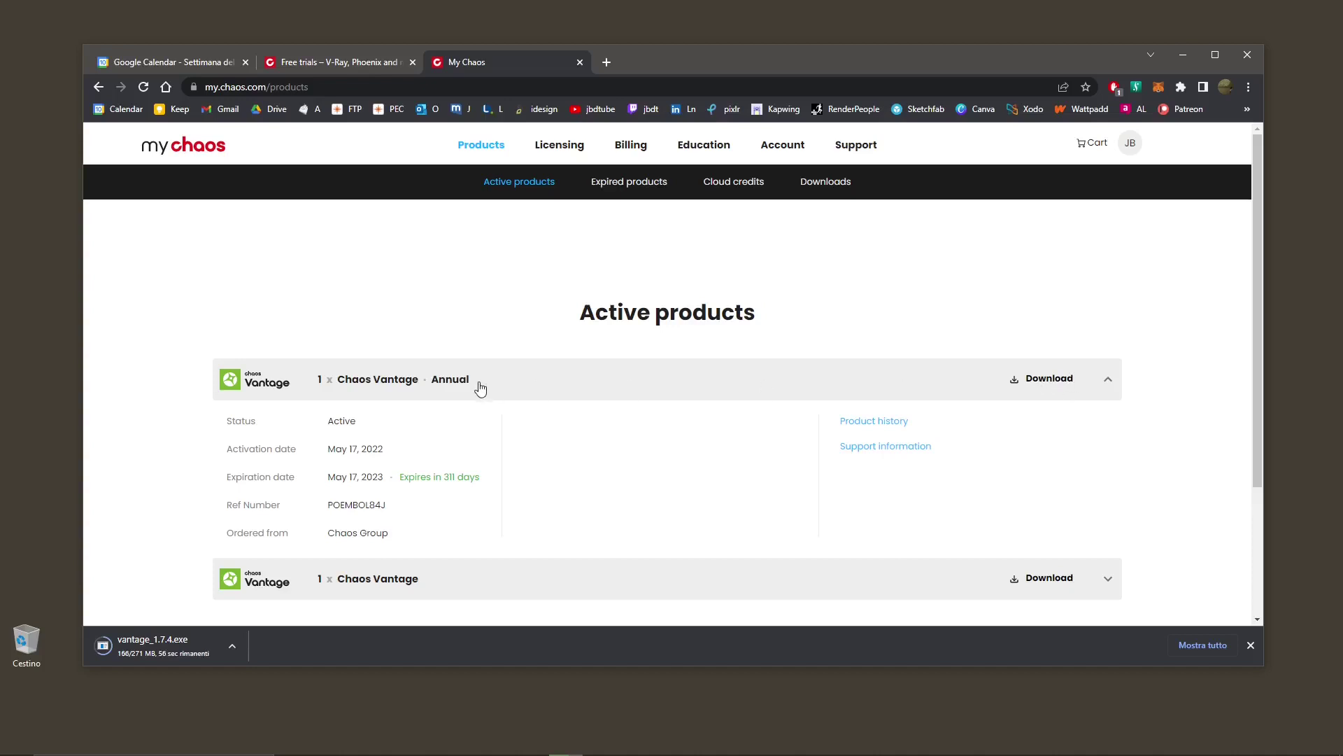
Open the download page for the annual Chaos Vantage product and select the version Chaos Vantage, update 7.4
{"action": "scroll", "coordinate": [462, 448], "scroll_direction": "down", "scroll_amount": 1}
{"action": "scroll", "coordinate": [541, 384], "scroll_direction": "up", "scroll_amount": 1}
{"action": "left_click", "coordinate": [1046, 379]}
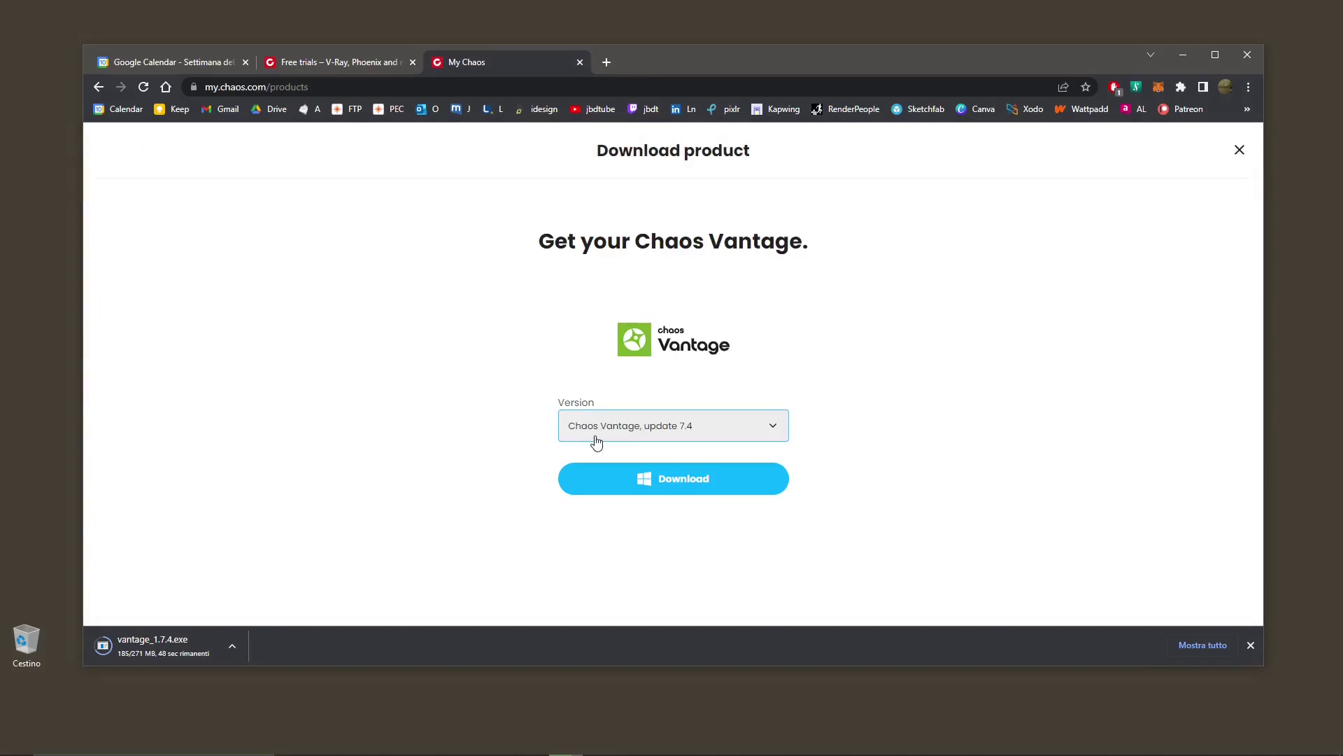
{"action": "left_click", "coordinate": [674, 435]}
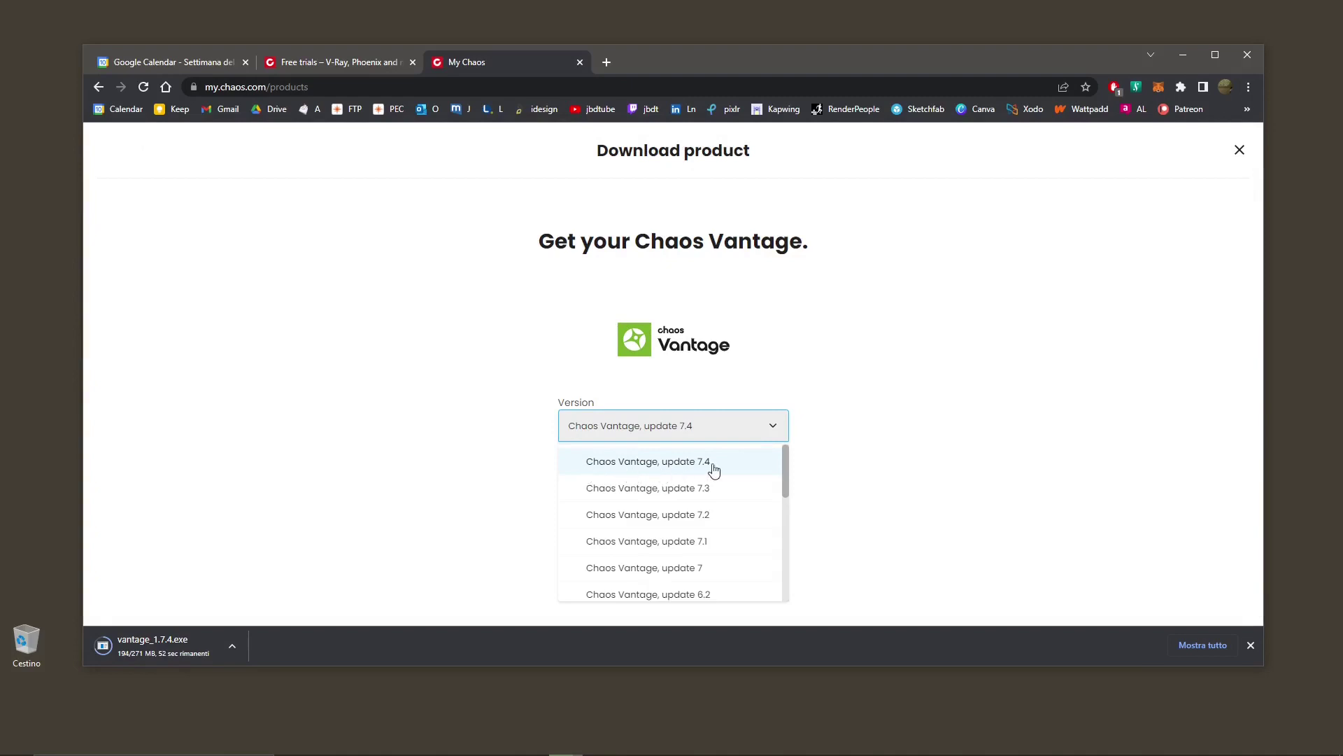
{"action": "left_click", "coordinate": [685, 471]}
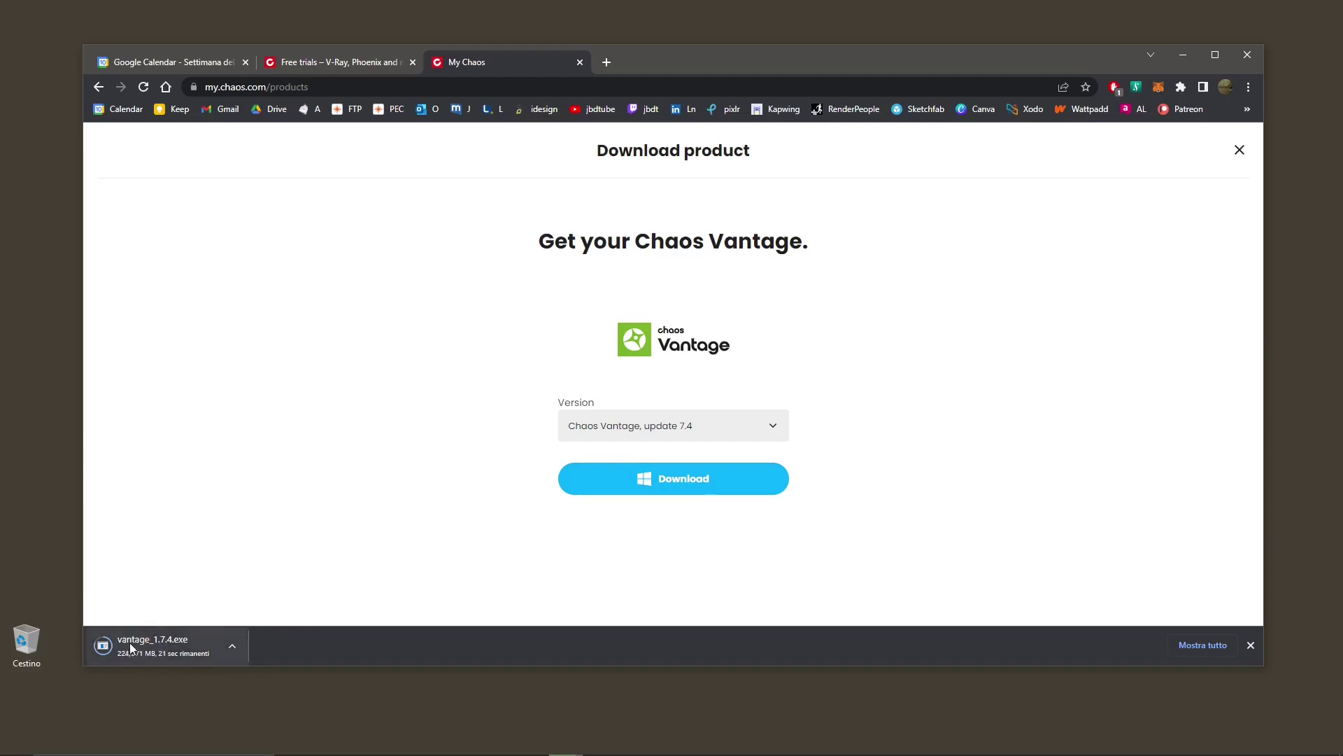
Set the vantage_1.7.4.exe download to open when finished and run the installer from the Download folder
{"action": "left_click", "coordinate": [232, 646]}
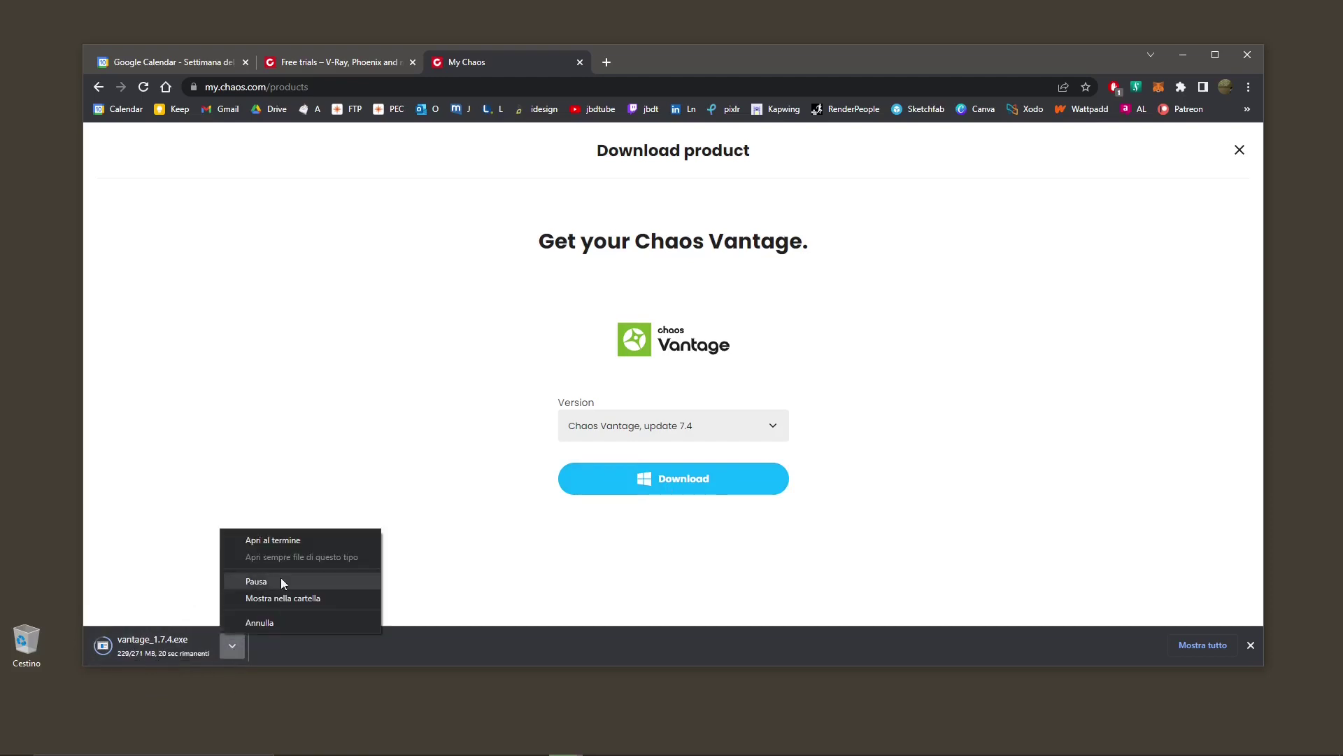
{"action": "left_click", "coordinate": [253, 540]}
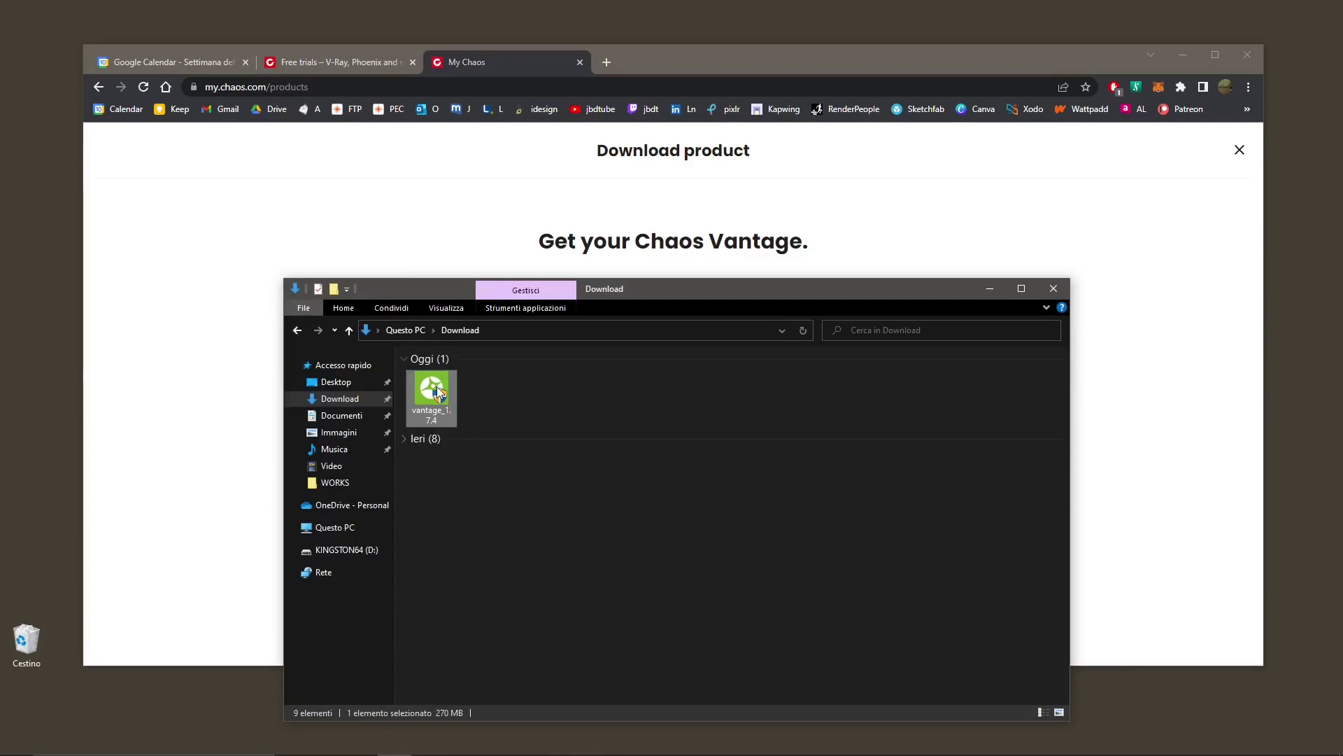
{"action": "double_click", "coordinate": [437, 386]}
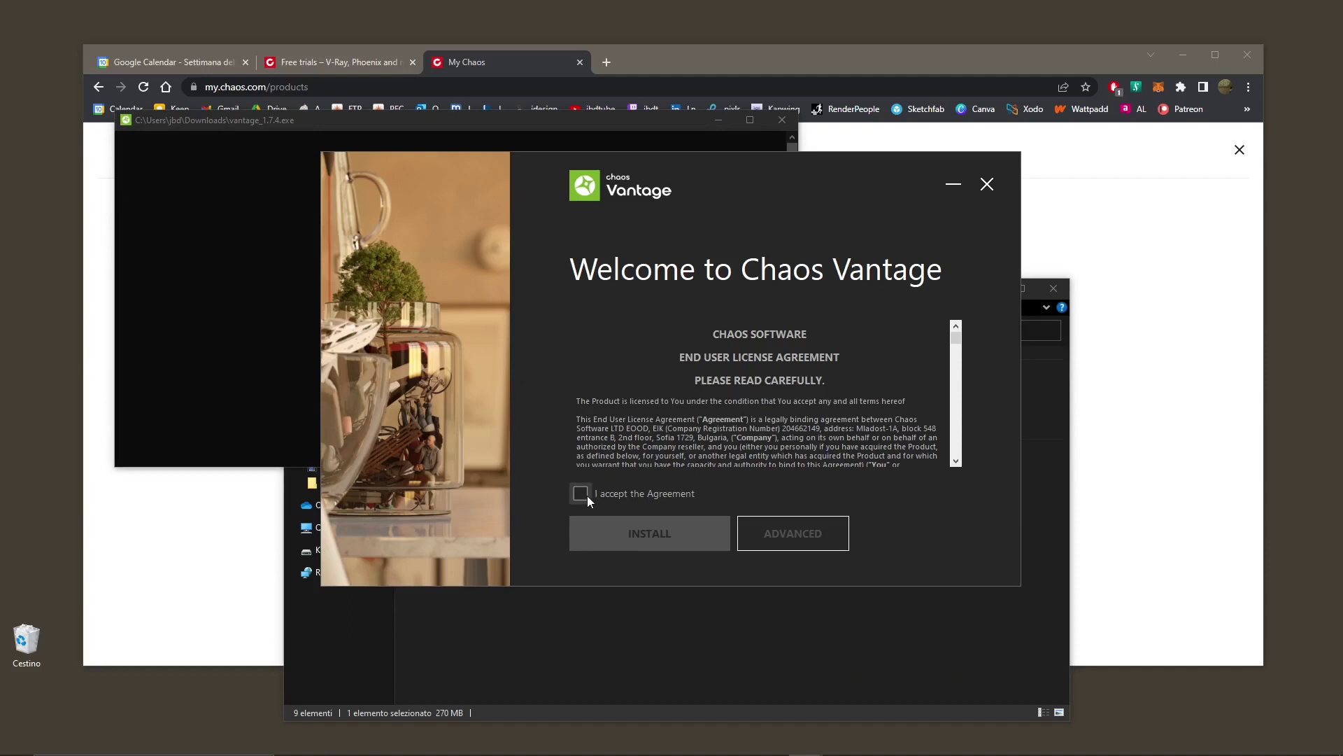
Accept the license agreement and turn off the desktop shortcut in the advanced installation options, keeping the default directory
{"action": "left_click", "coordinate": [587, 496]}
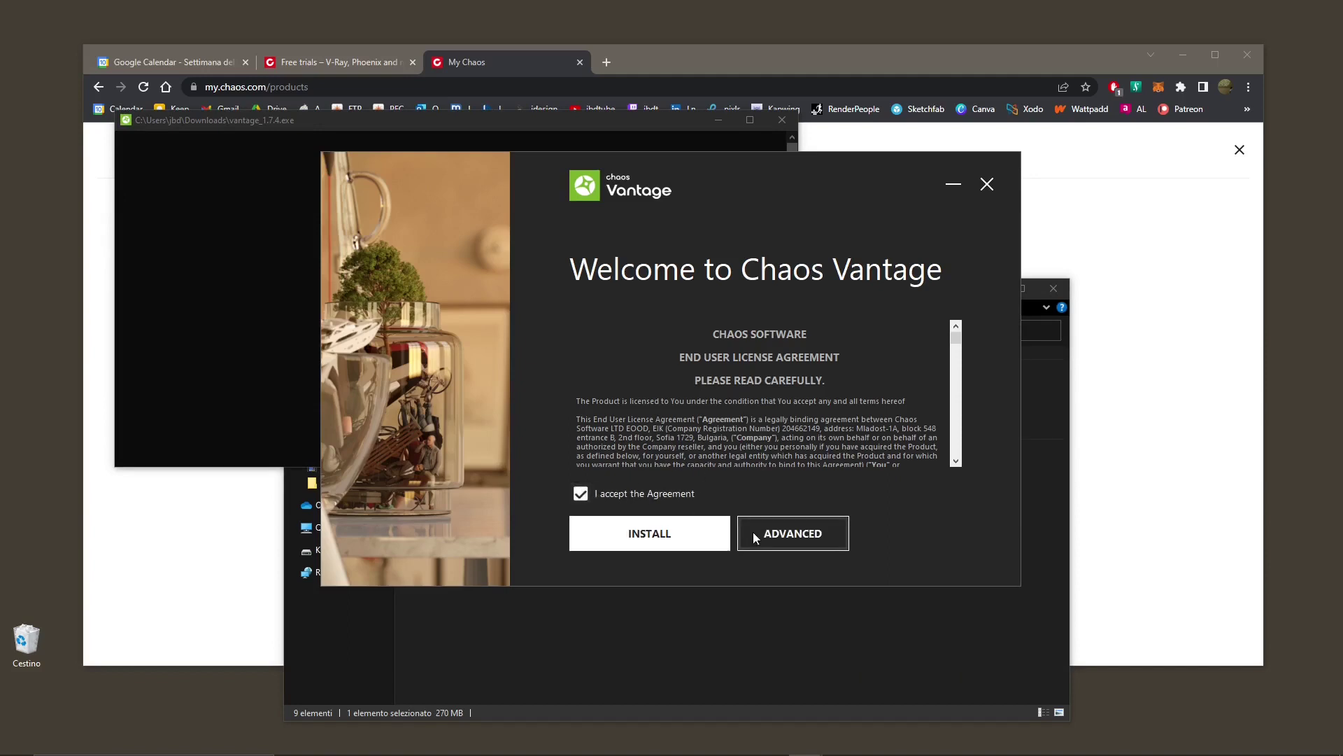
{"action": "left_click", "coordinate": [784, 533]}
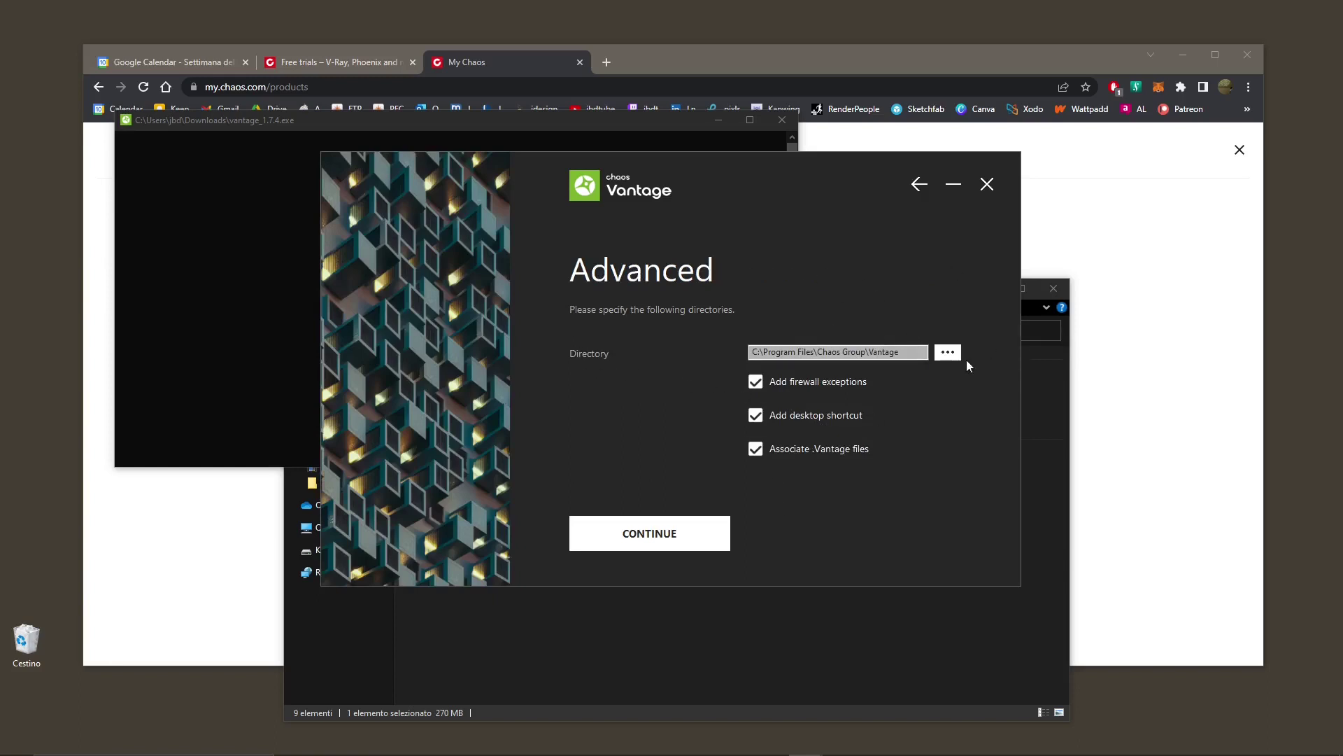
{"action": "left_click", "coordinate": [755, 417]}
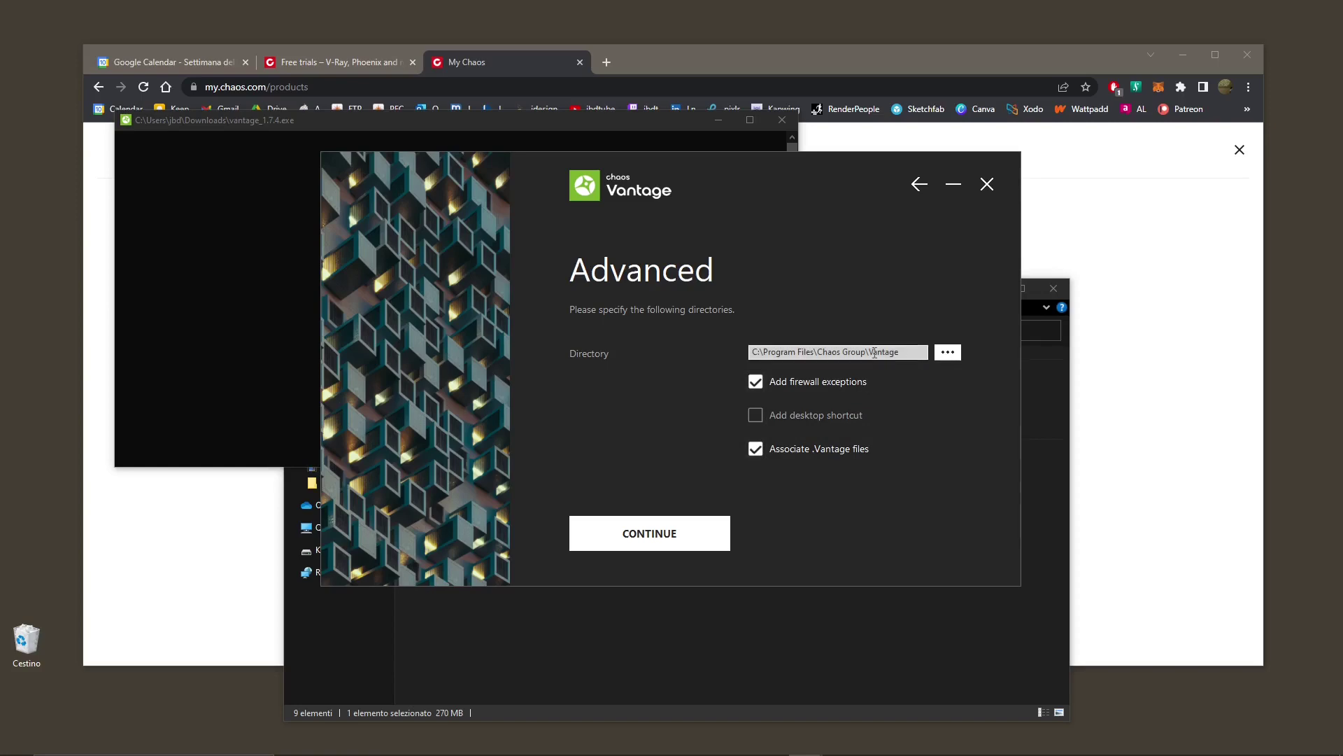
{"action": "left_click", "coordinate": [953, 353]}
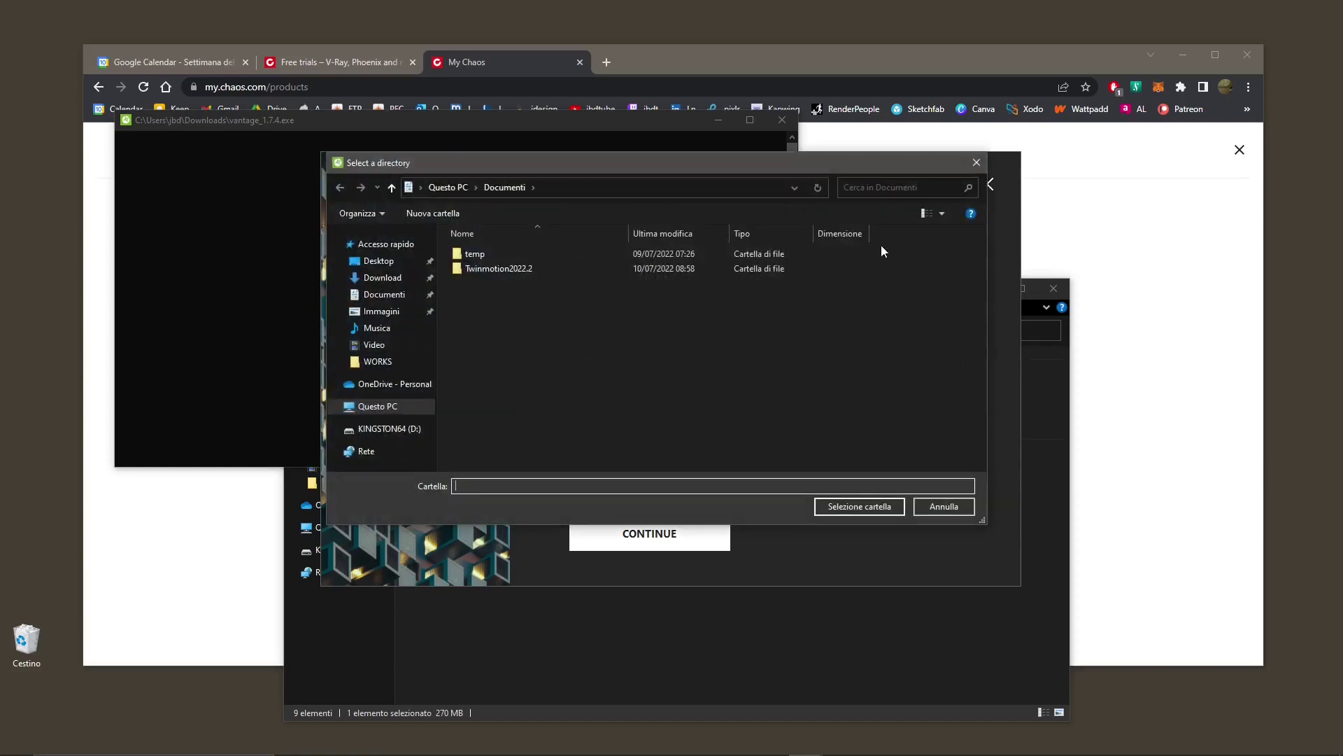
{"action": "left_click", "coordinate": [974, 165]}
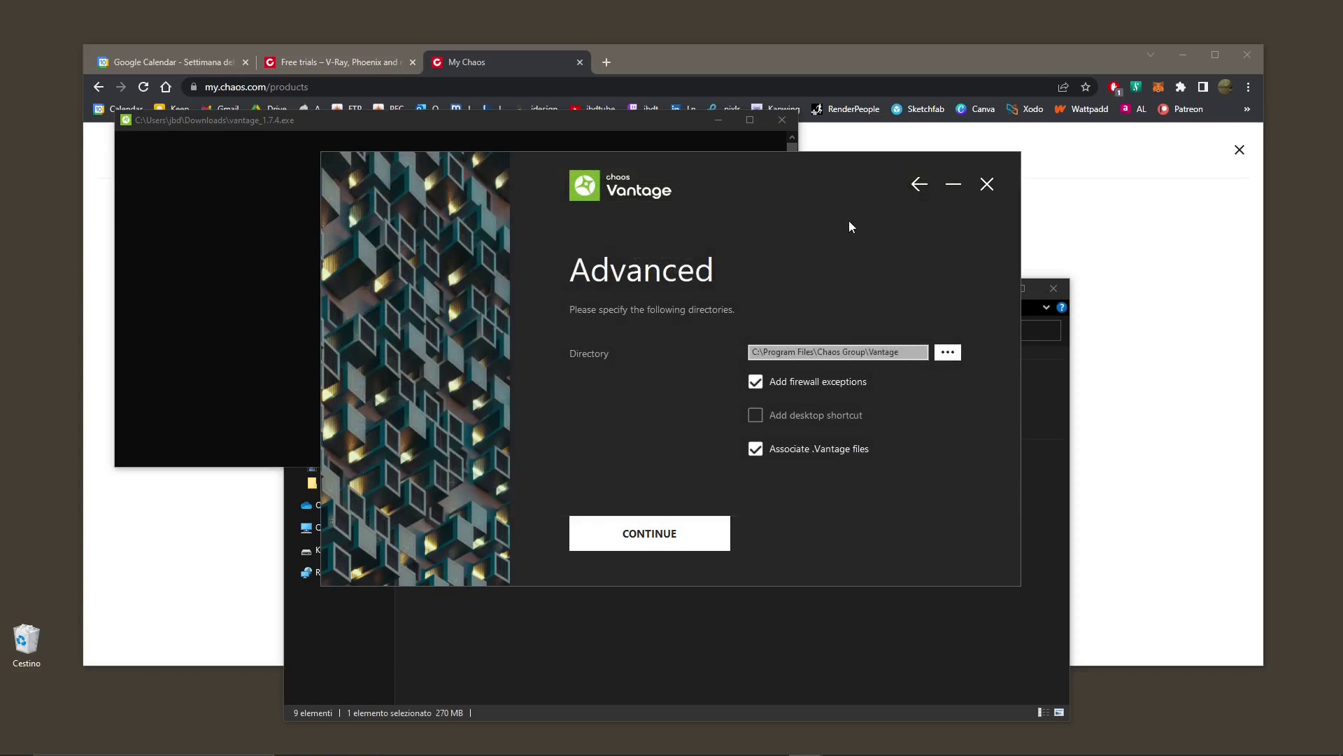
Continue past the advanced installation options and decline to share analytics data to start the Chaos Vantage installation
{"action": "left_click", "coordinate": [919, 184]}
{"action": "left_click", "coordinate": [652, 537]}
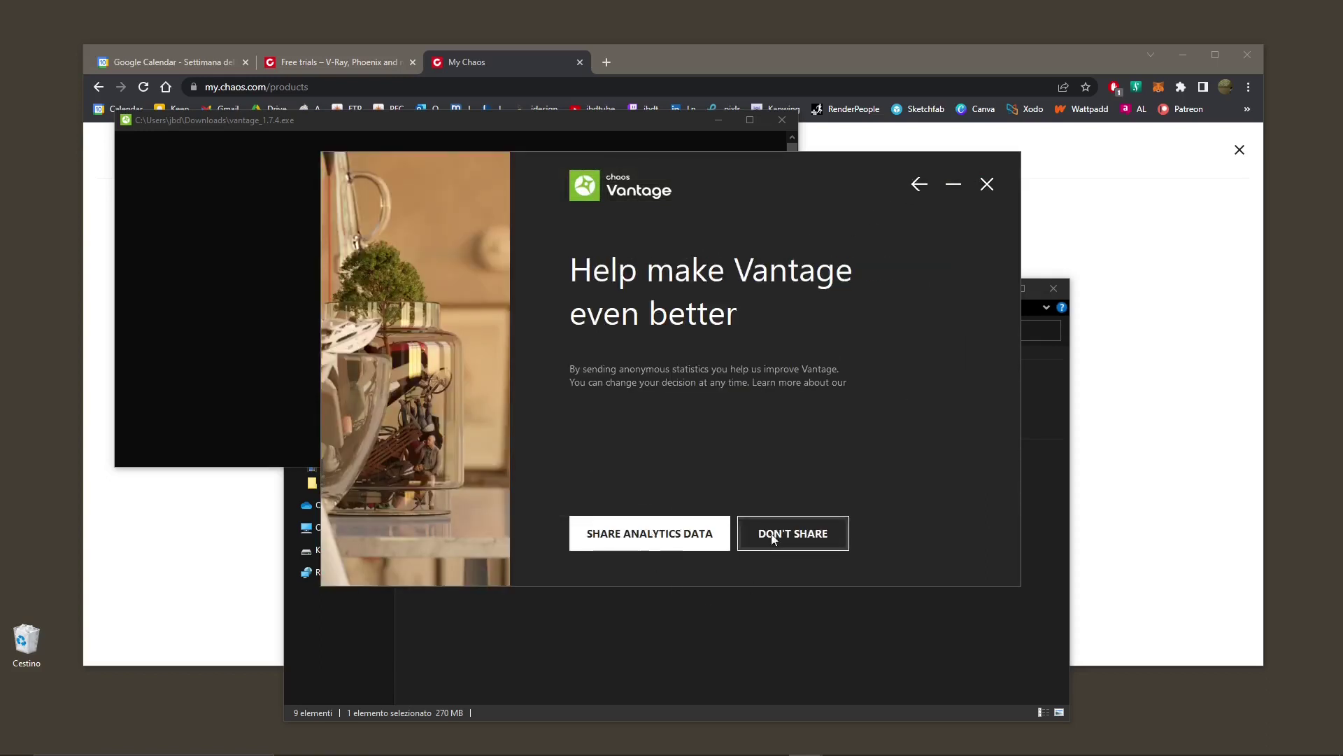
{"action": "left_click", "coordinate": [793, 538]}
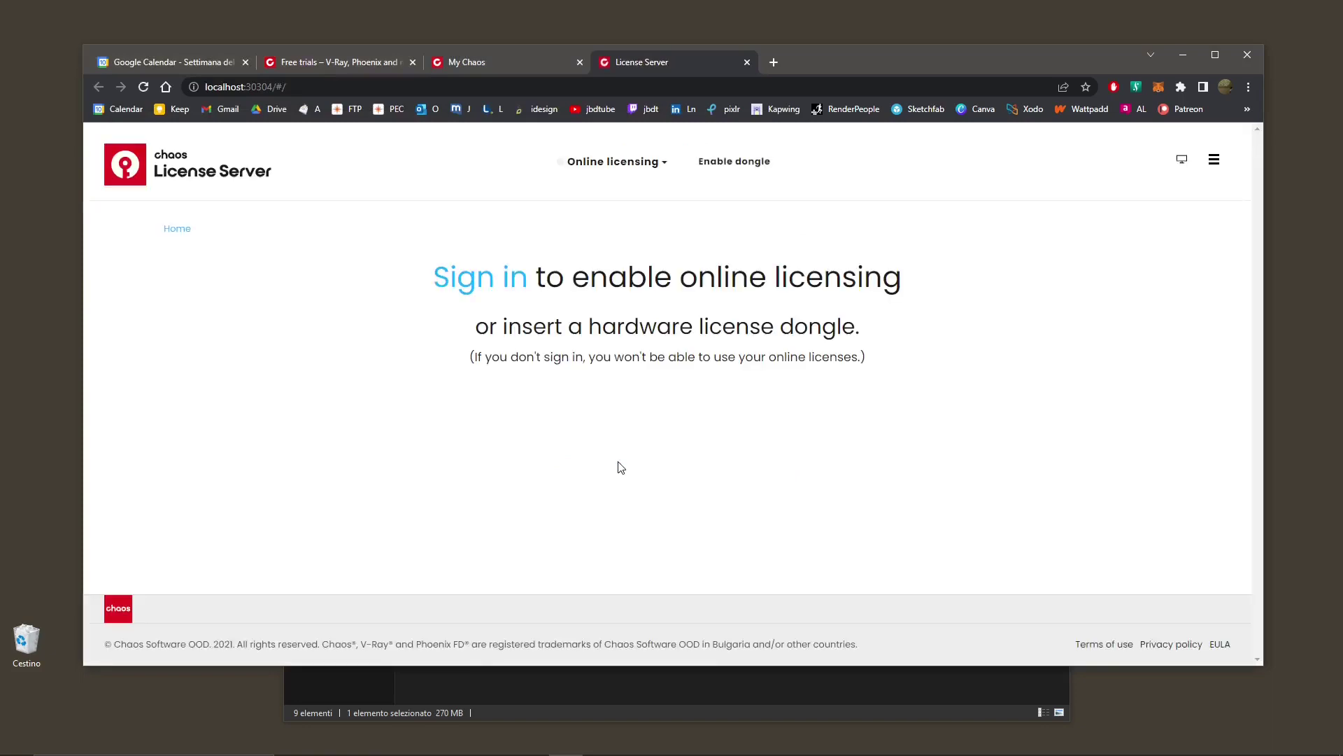
Sign in to the Chaos License Server to enable online licensing and finish the Chaos Vantage installer
{"action": "left_click", "coordinate": [488, 298]}
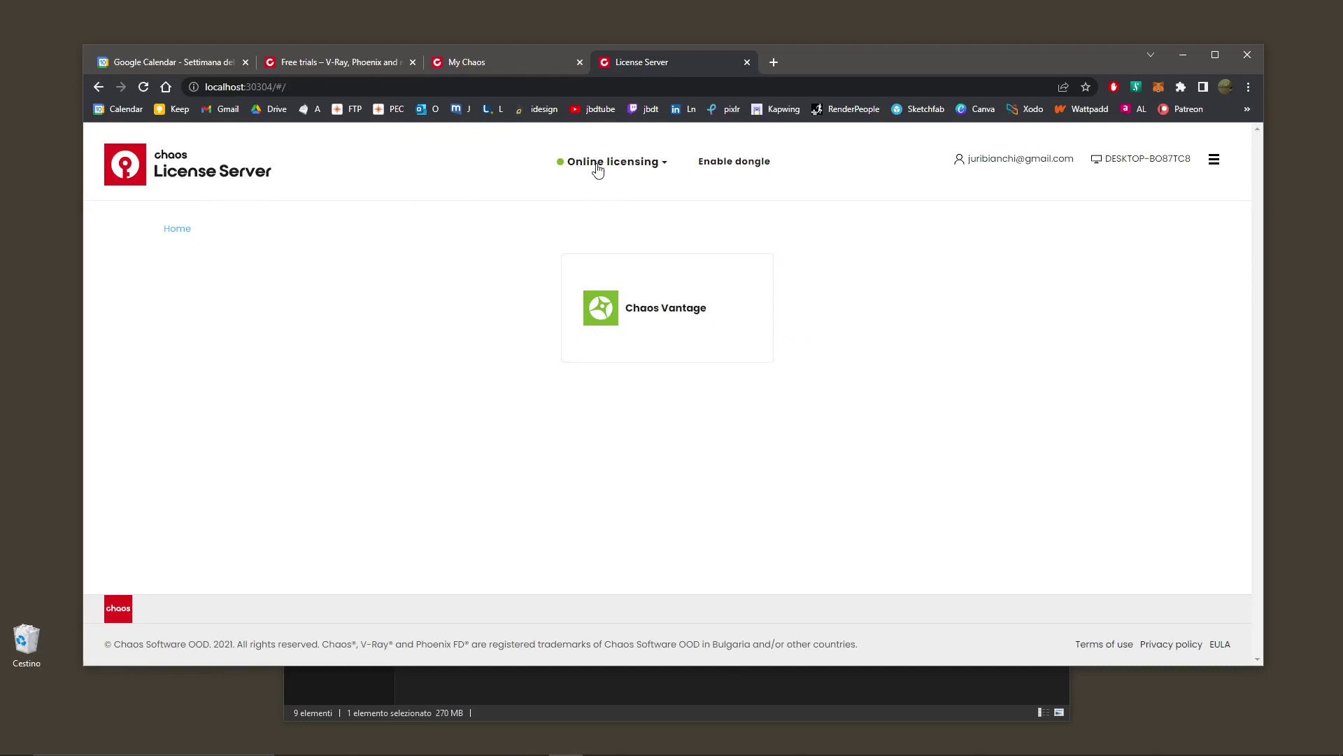
{"action": "left_click", "coordinate": [1192, 54]}
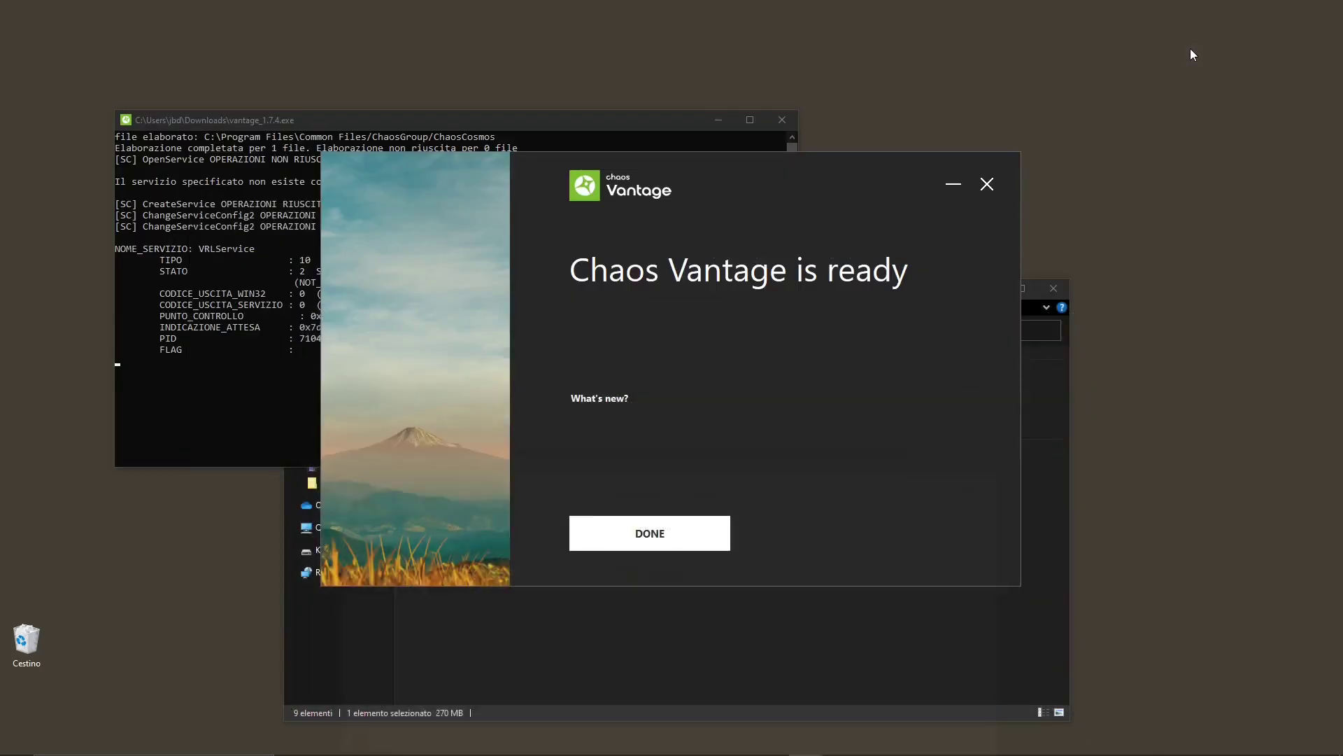
{"action": "left_click", "coordinate": [652, 532]}
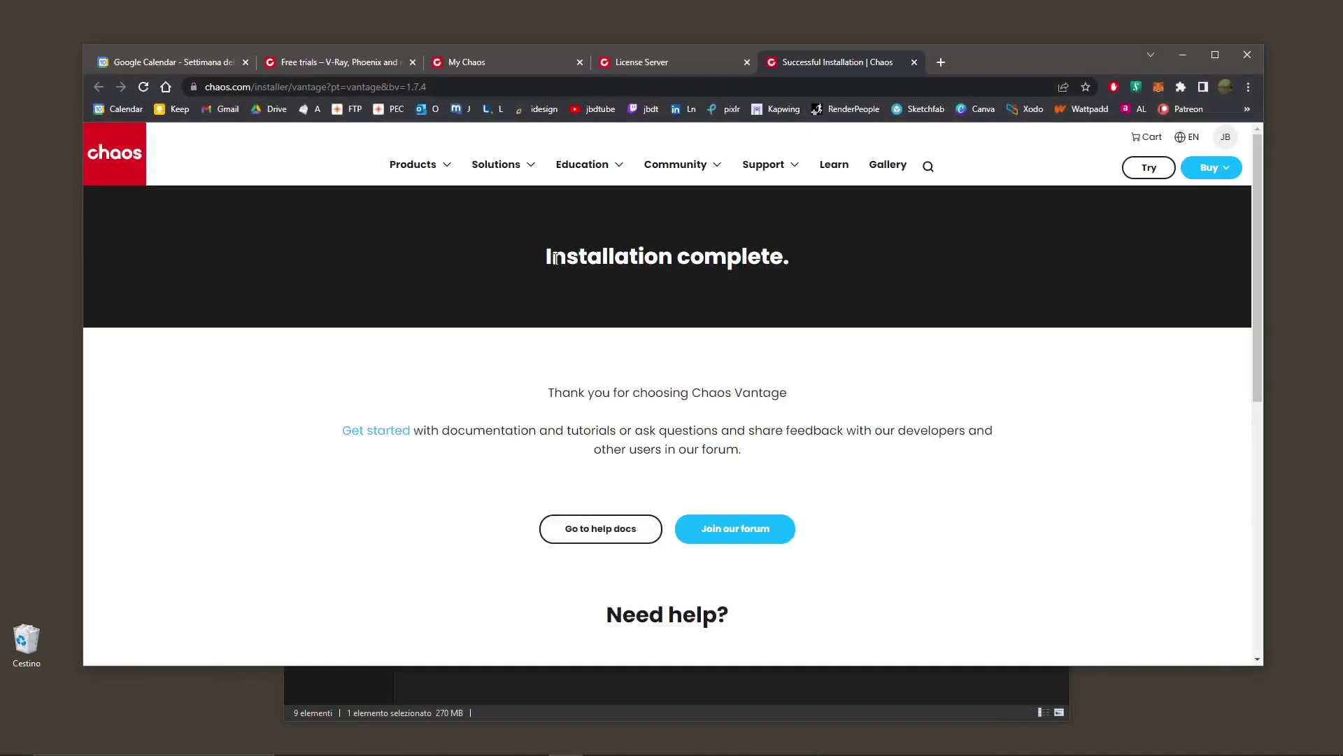
{"action": "left_click_drag", "start_coordinate": [552, 257], "coordinate": [801, 270]}
{"action": "left_click", "coordinate": [926, 278]}
{"action": "left_click", "coordinate": [1186, 53]}
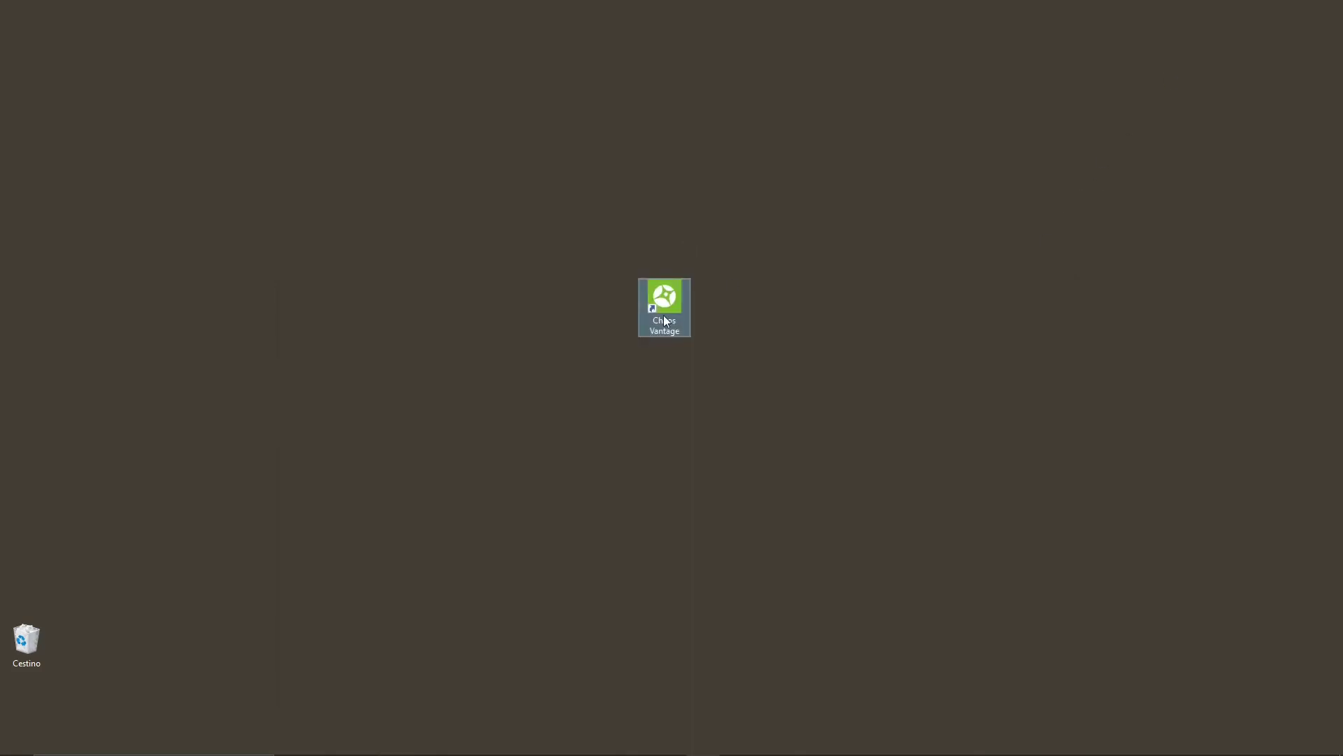
Launch Chaos Vantage from its desktop shortcut and maximize its window
{"action": "left_click_drag", "start_coordinate": [680, 312], "coordinate": [683, 412]}
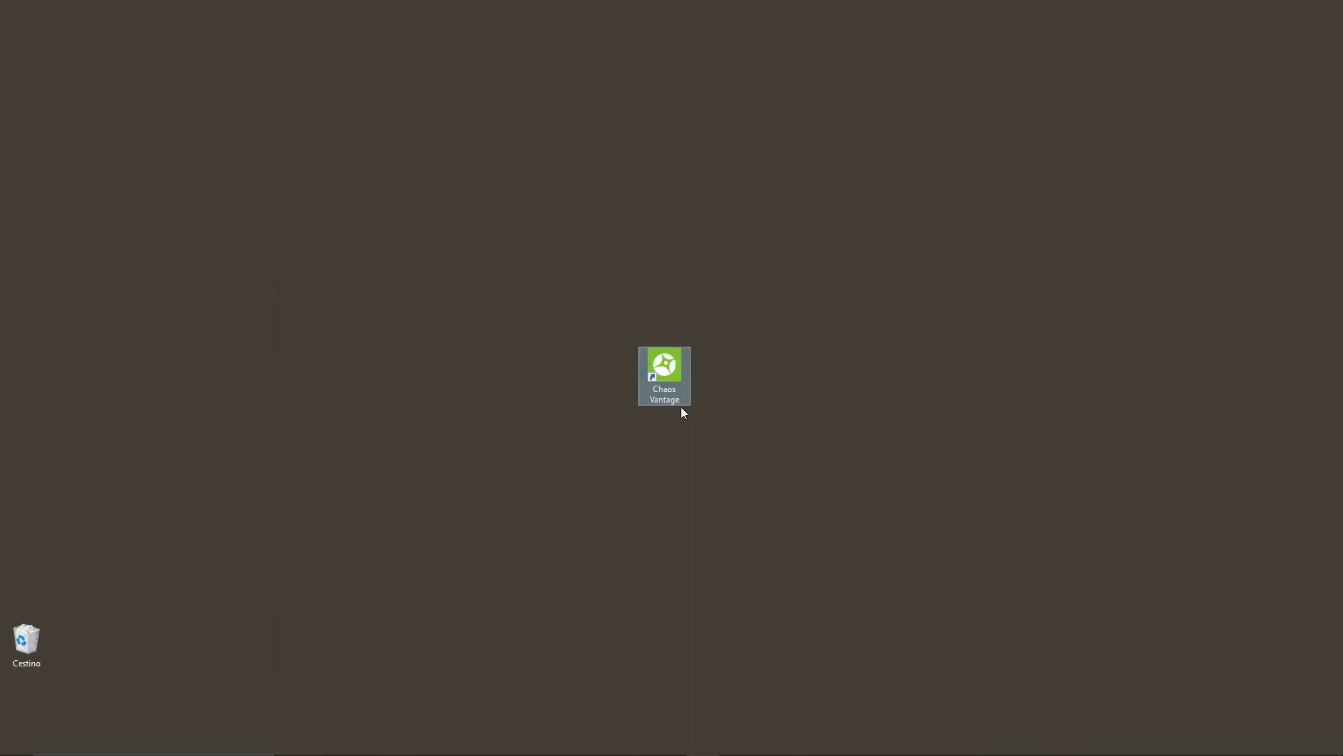
{"action": "left_click", "coordinate": [678, 444]}
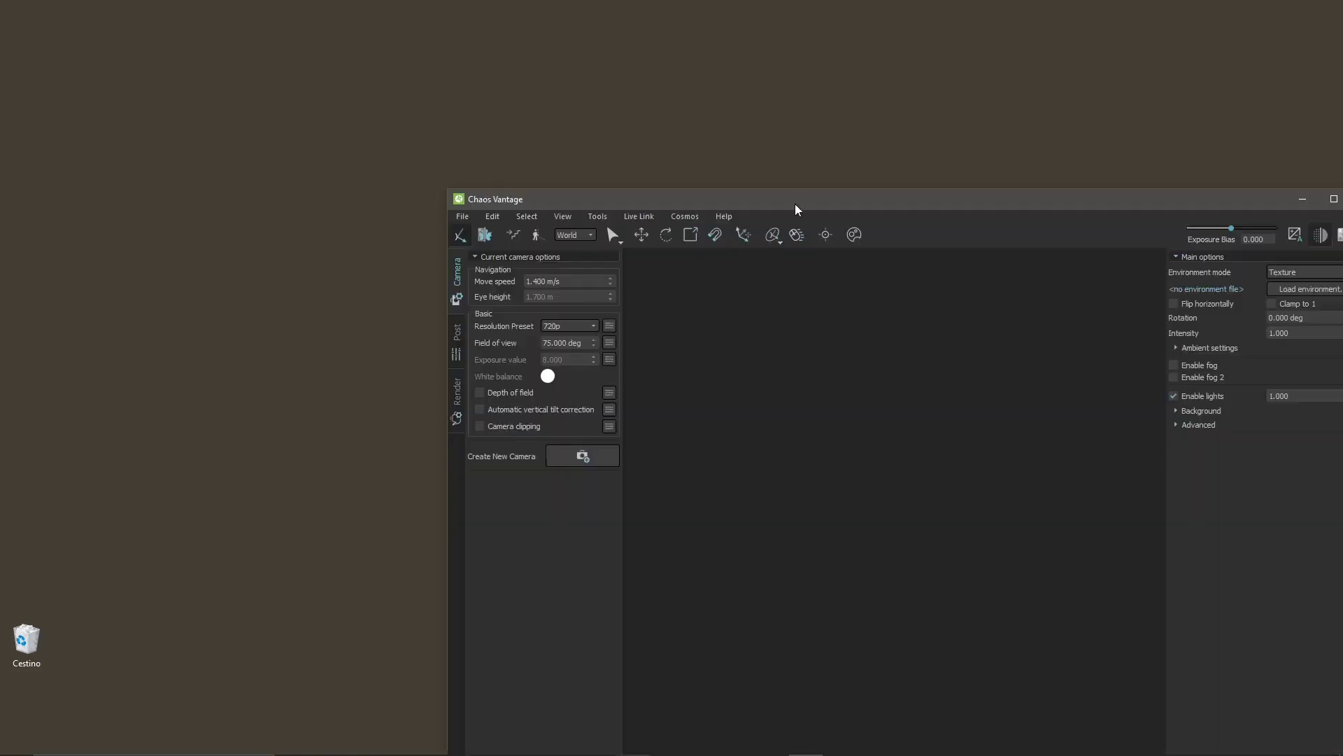
{"action": "left_click_drag", "start_coordinate": [795, 209], "coordinate": [565, 88]}
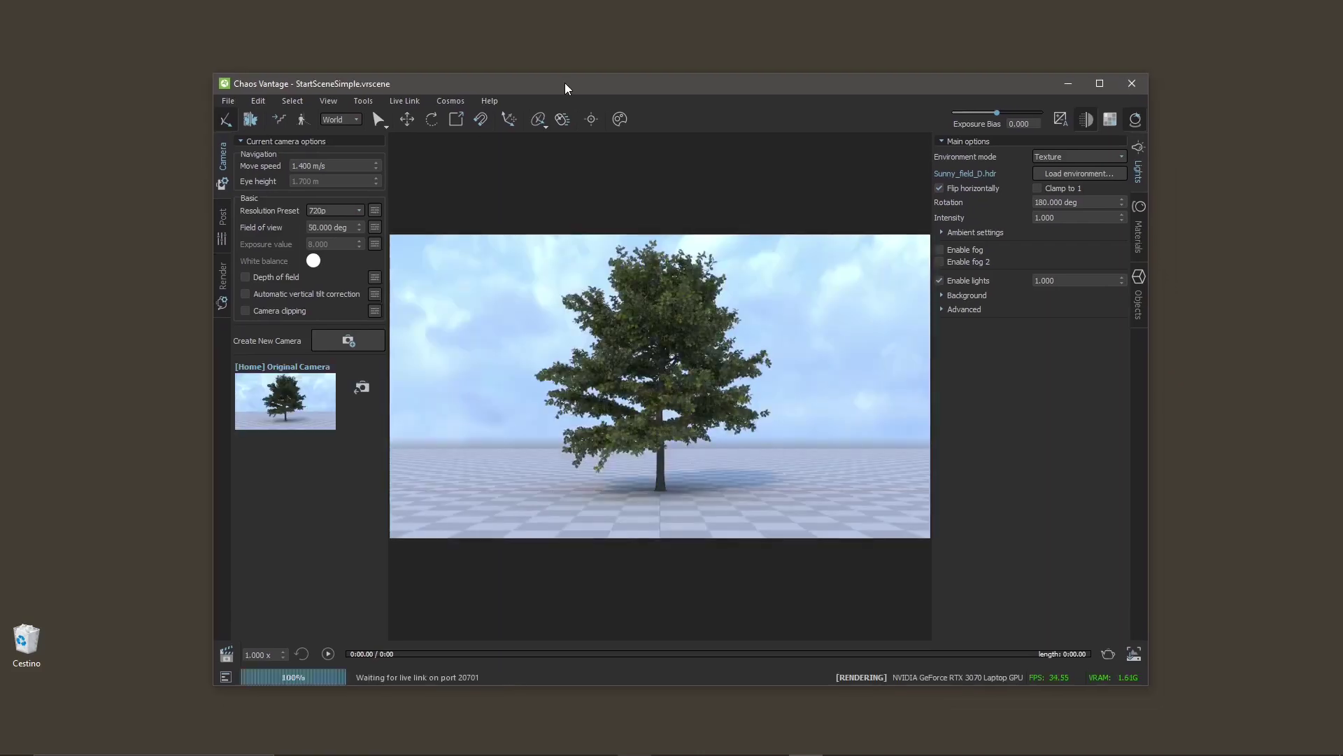
{"action": "double_click", "coordinate": [565, 83]}
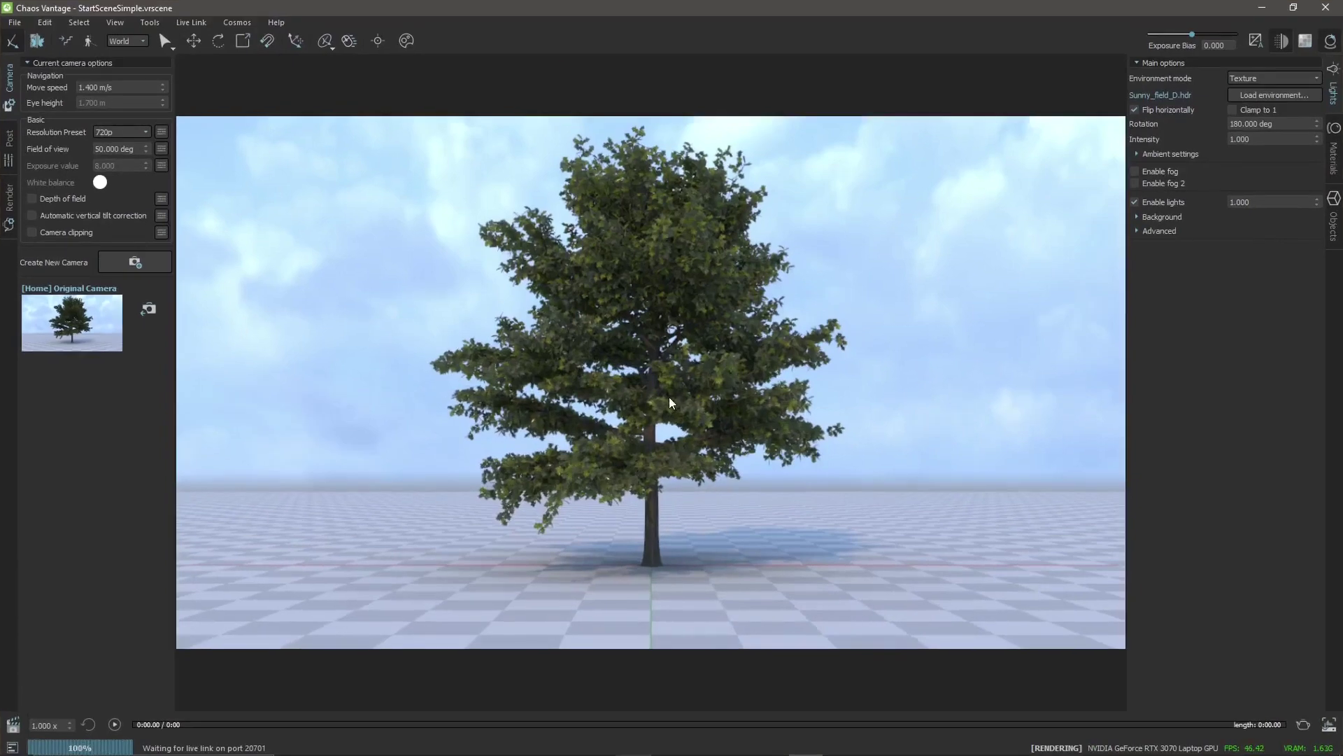
Look around the start scene by turning the camera and moving it forward, backward and sideways around the tree
{"action": "left_click_drag", "start_coordinate": [686, 379], "coordinate": [608, 523]}
{"action": "key", "text": "w"}
{"action": "key", "text": "d"}
{"action": "key", "text": "s"}
{"action": "key", "text": "a"}
{"action": "key", "text": "a"}
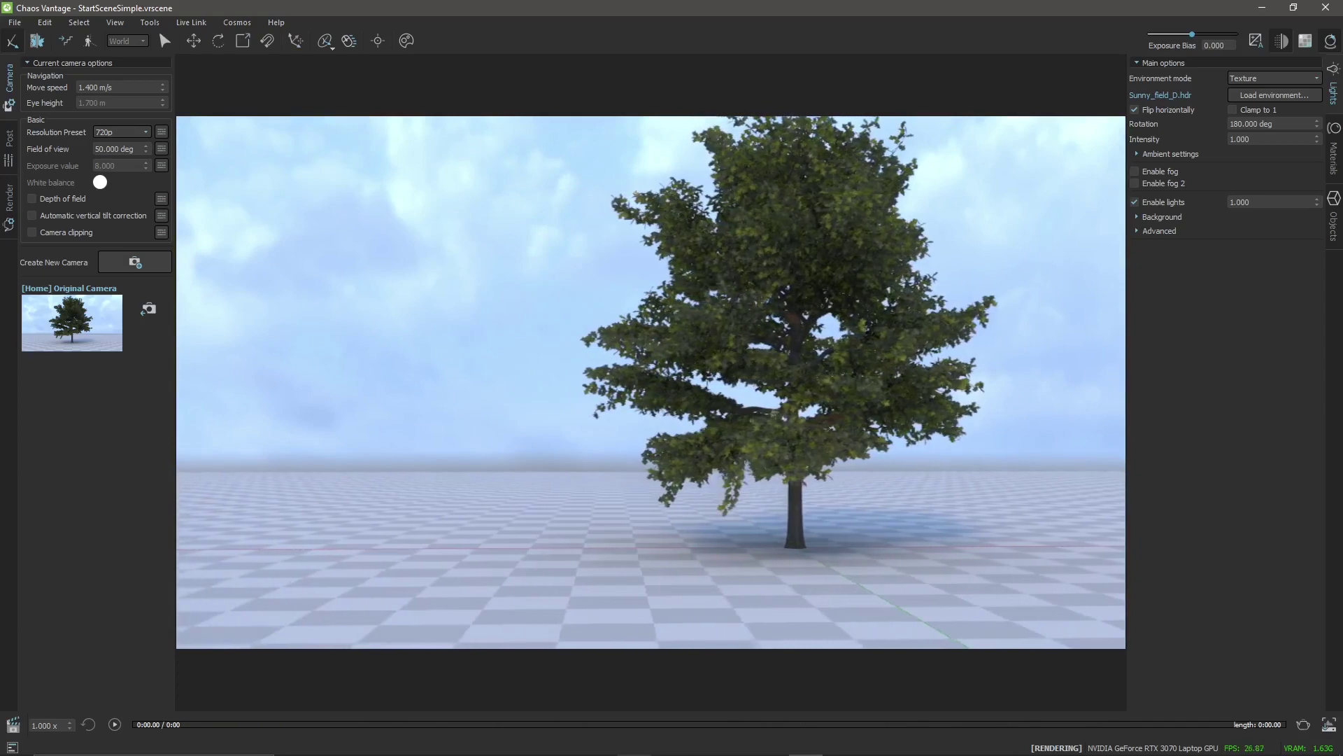
{"action": "key", "text": "d"}
{"action": "key", "text": "d"}
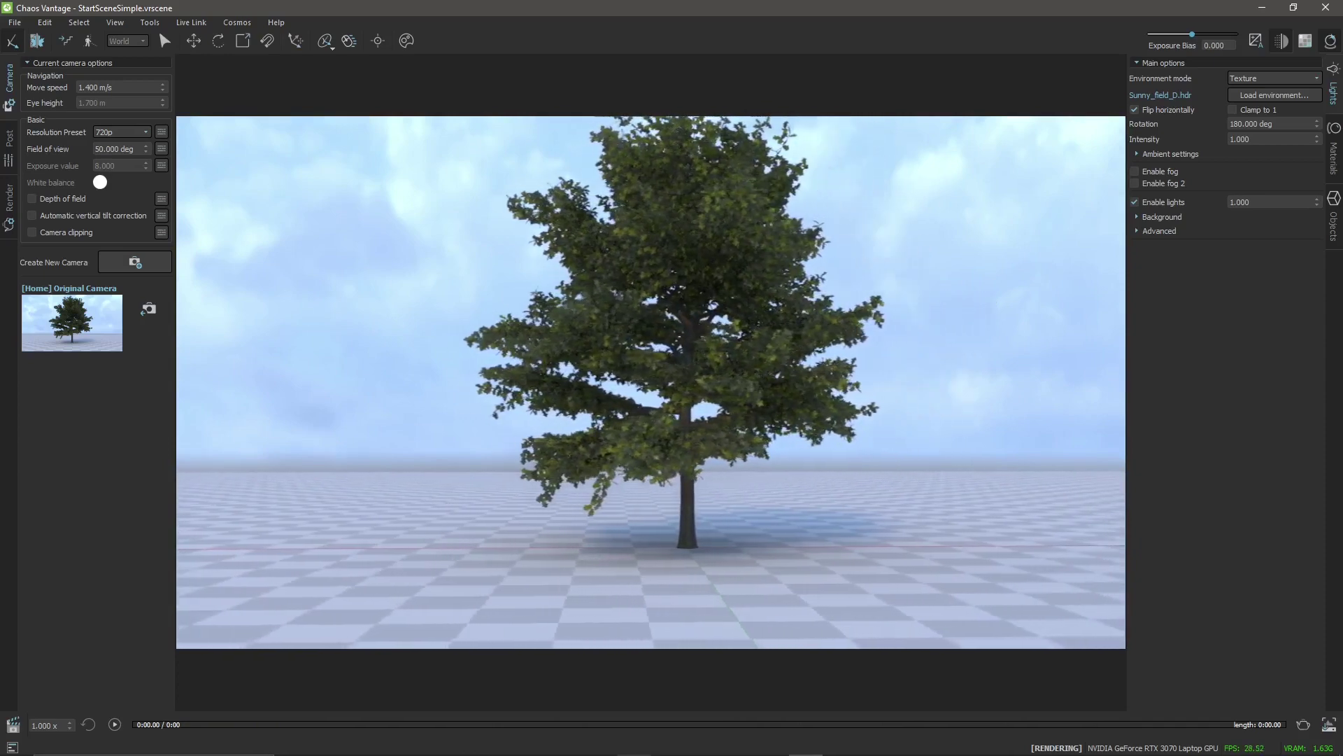
{"action": "key", "text": "a"}
{"action": "key", "text": "d"}
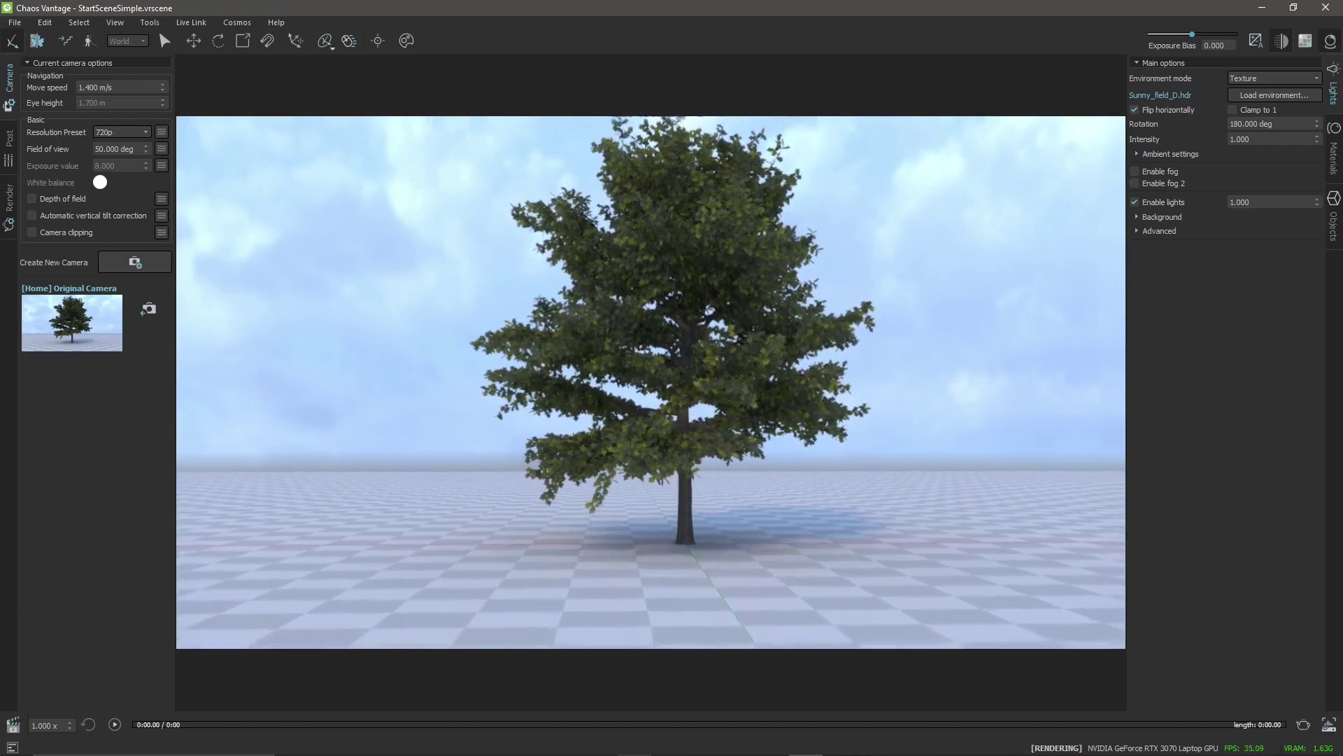
{"action": "left_click_drag", "start_coordinate": [651, 382], "coordinate": [680, 308]}
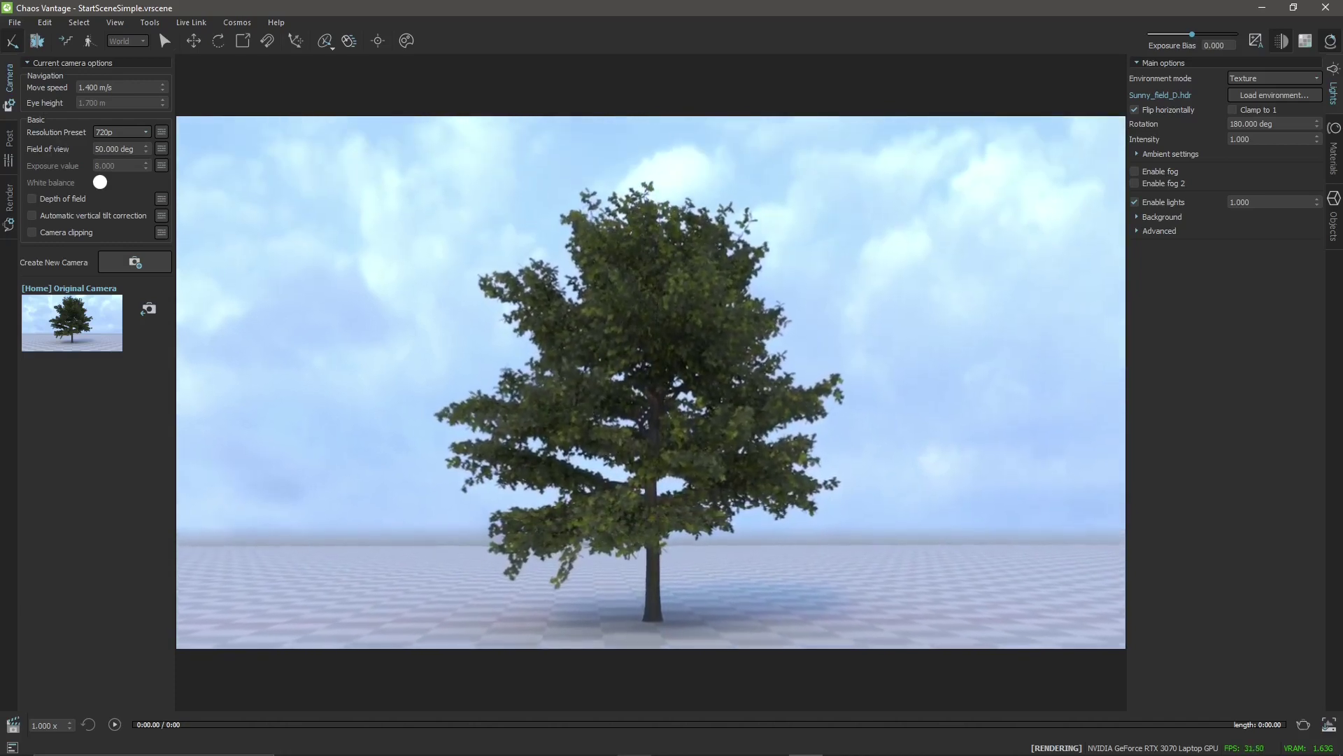
{"action": "key", "text": "w"}
{"action": "left_click_drag", "start_coordinate": [651, 390], "coordinate": [618, 440]}
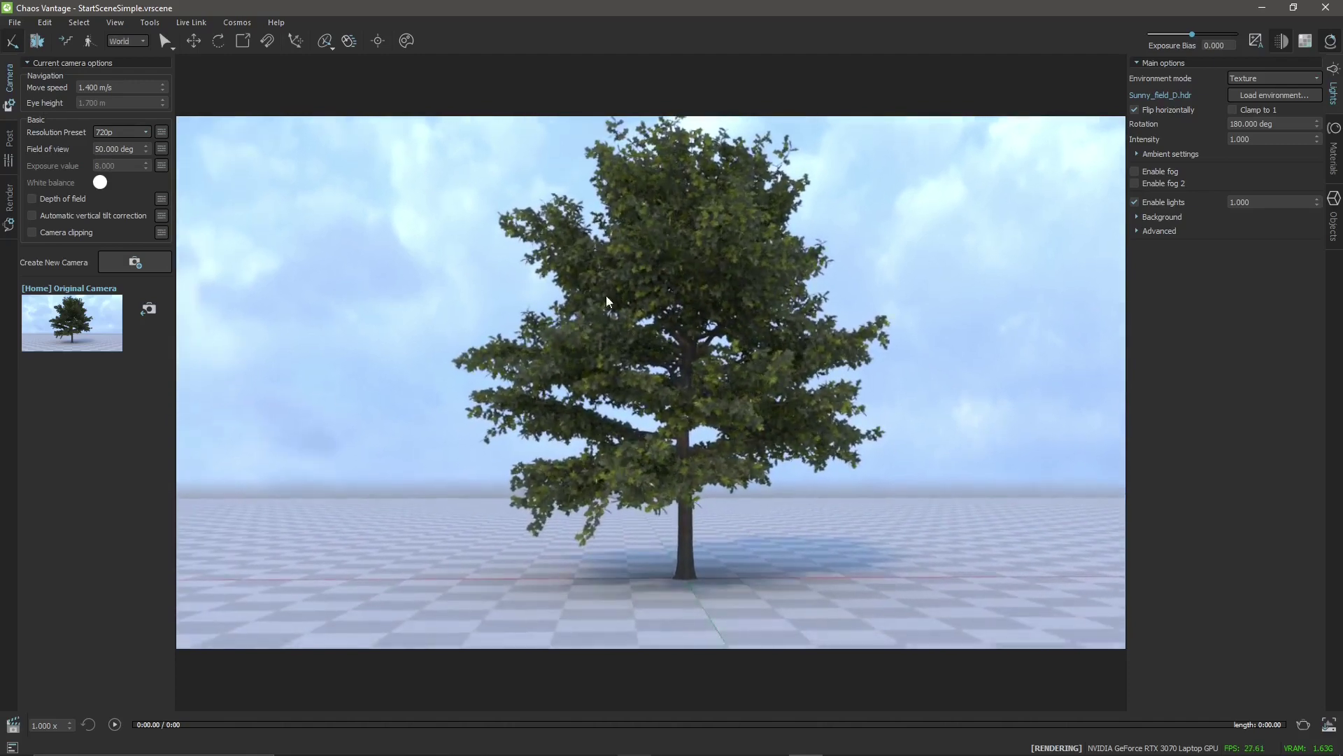
{"action": "left_click_drag", "start_coordinate": [689, 306], "coordinate": [643, 300]}
{"action": "key", "text": "w"}
{"action": "key", "text": "w"}
{"action": "key", "text": "s"}
{"action": "key", "text": "a"}
{"action": "key", "text": "s"}
{"action": "left_click_drag", "start_coordinate": [720, 451], "coordinate": [721, 463]}
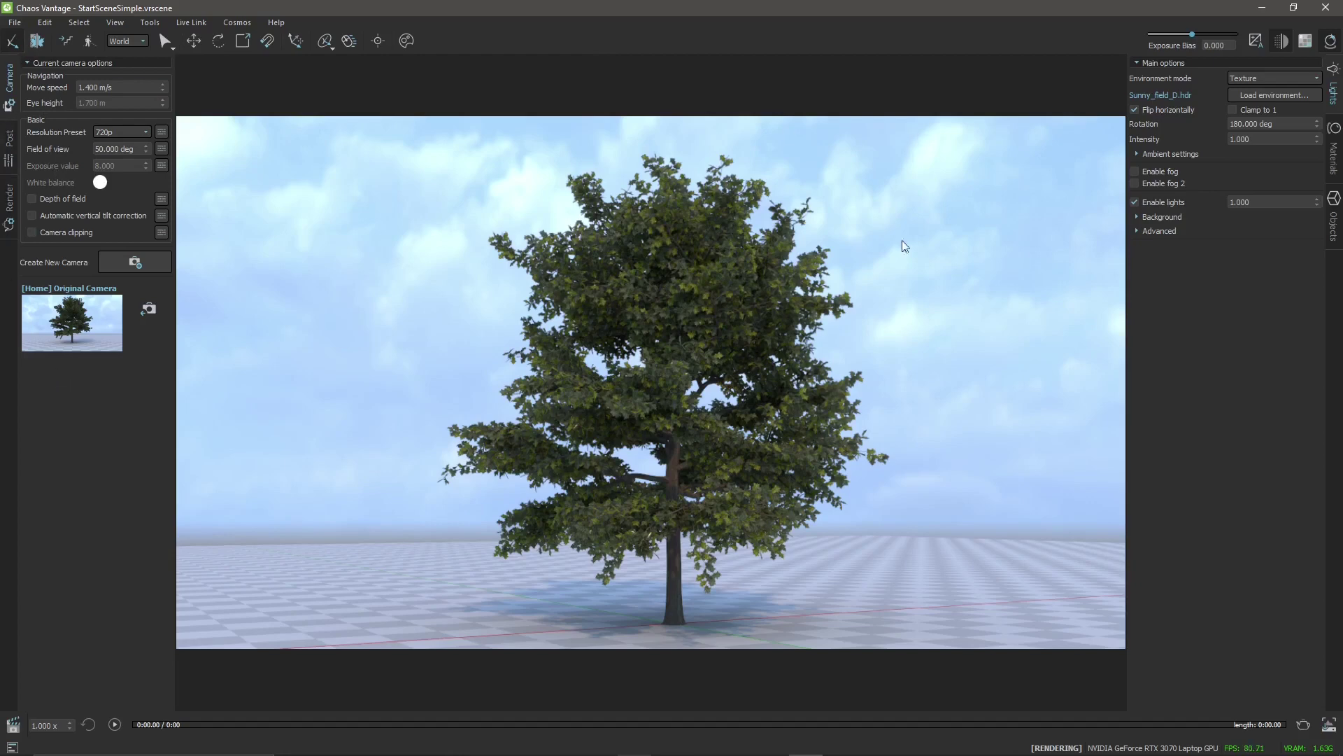
Review the file and edit commands and the Files, Interaction, Render Defaults, UI and Feedback Program preferences, then close the preferences
{"action": "left_click", "coordinate": [14, 22]}
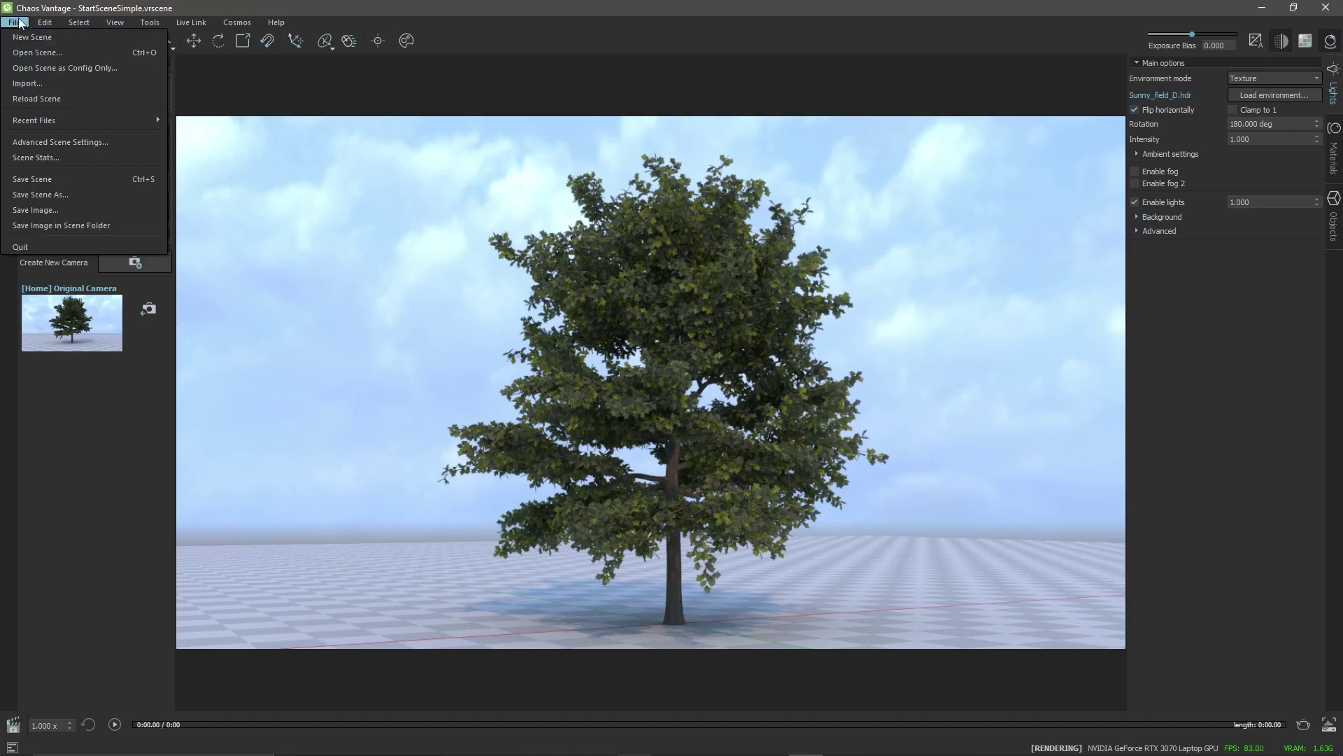
{"action": "mouse_move", "coordinate": [44, 25]}
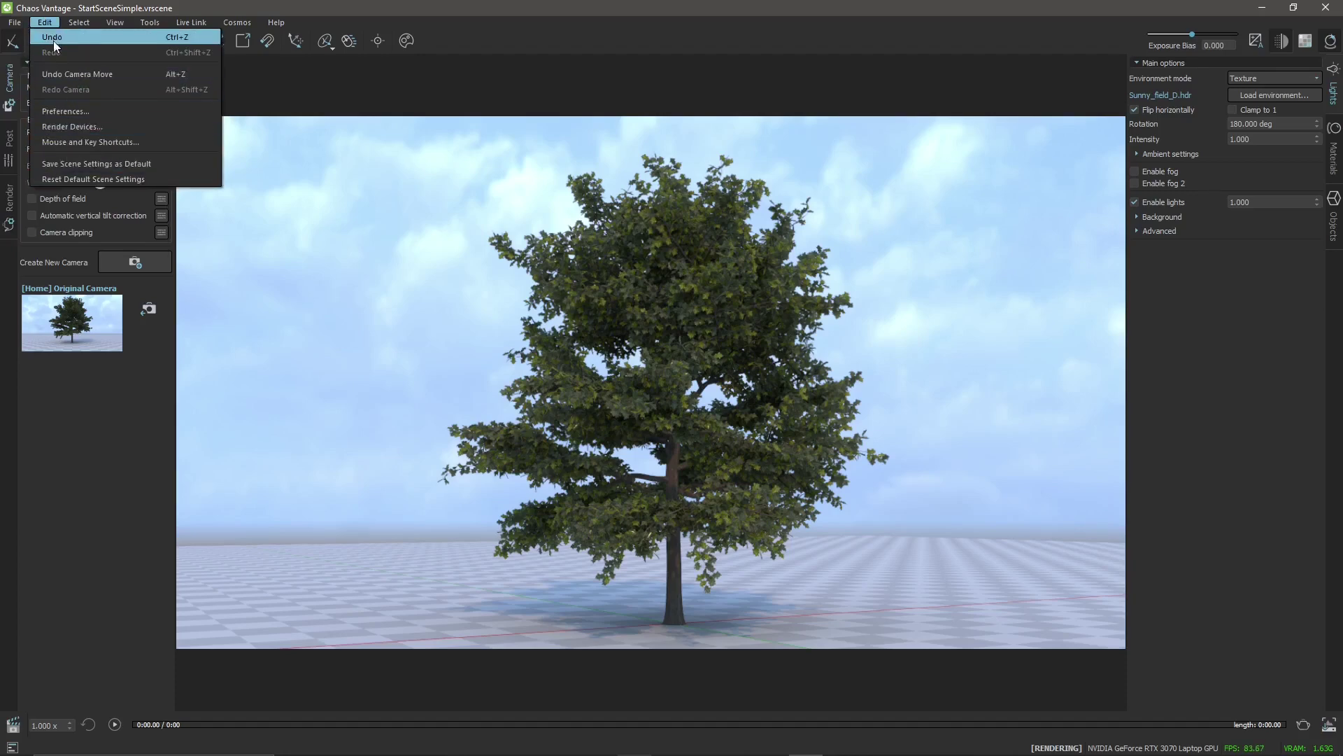
{"action": "left_click", "coordinate": [77, 111]}
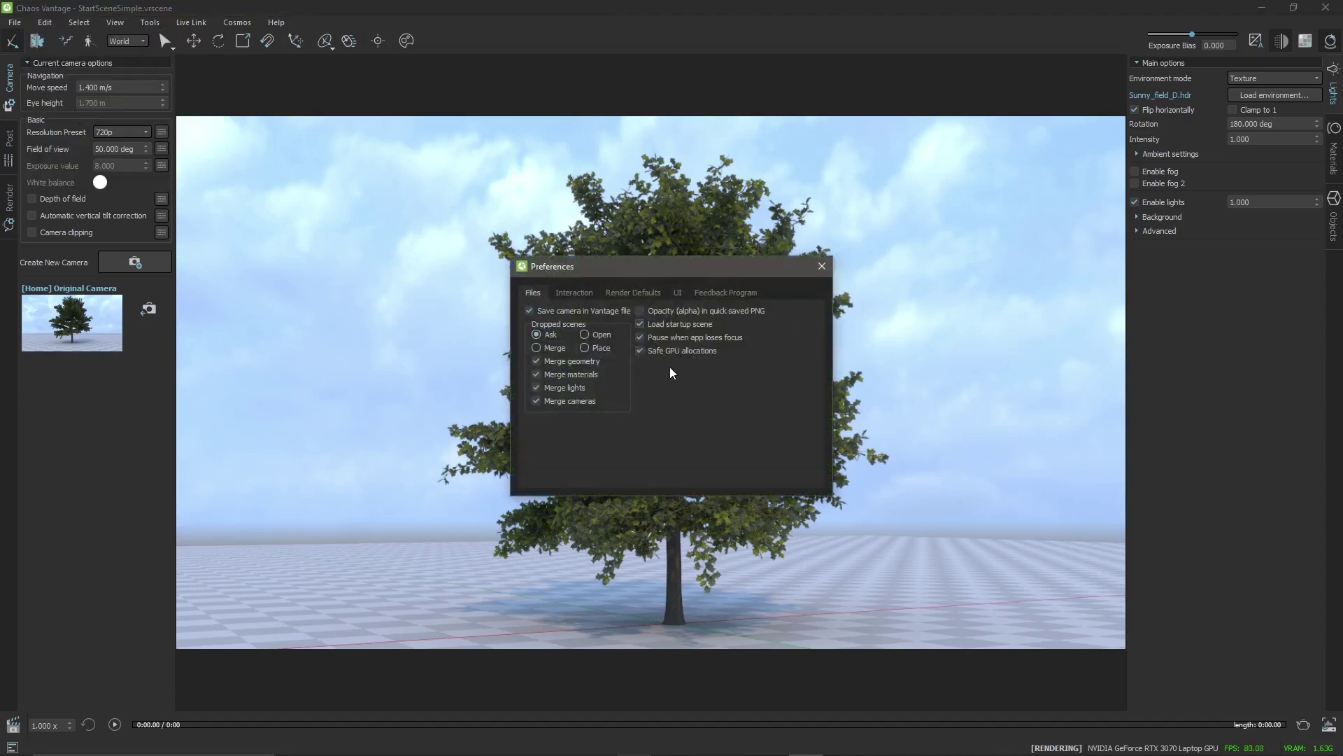
{"action": "left_click", "coordinate": [576, 293]}
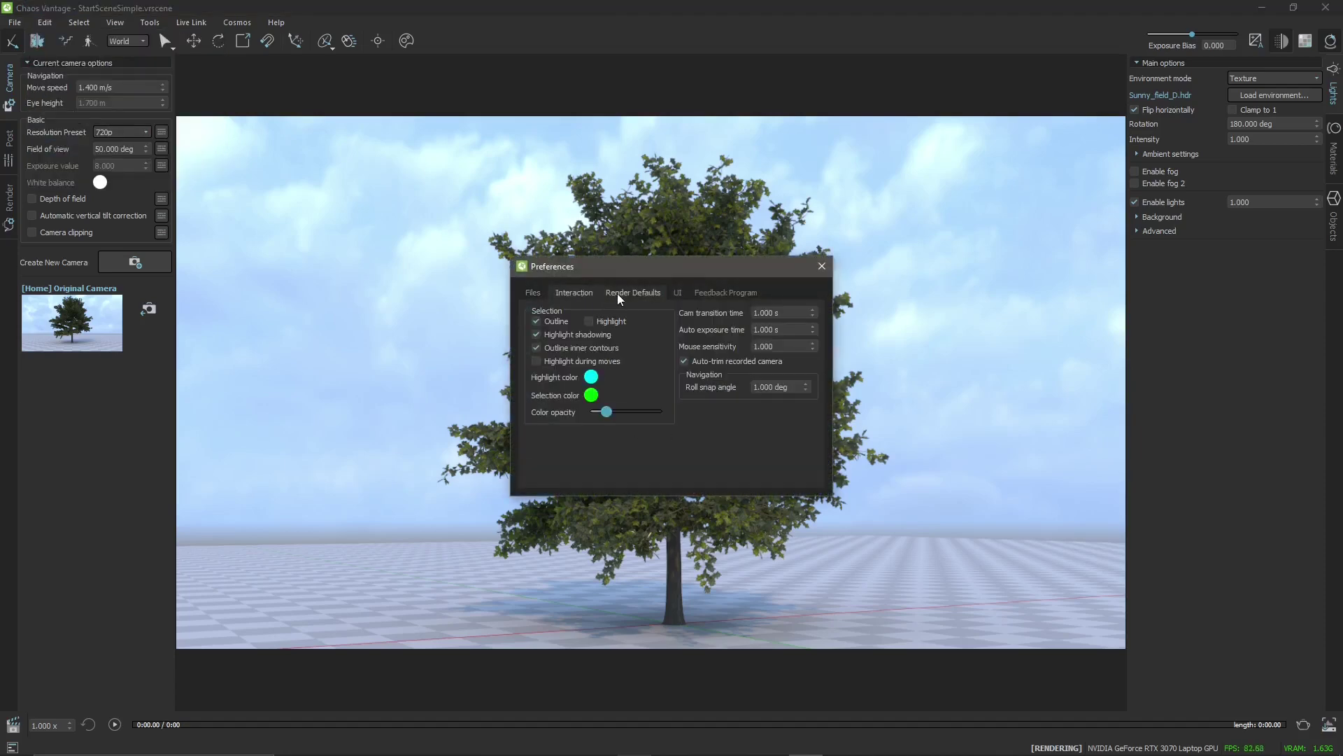
{"action": "left_click", "coordinate": [634, 292]}
{"action": "left_click", "coordinate": [677, 292]}
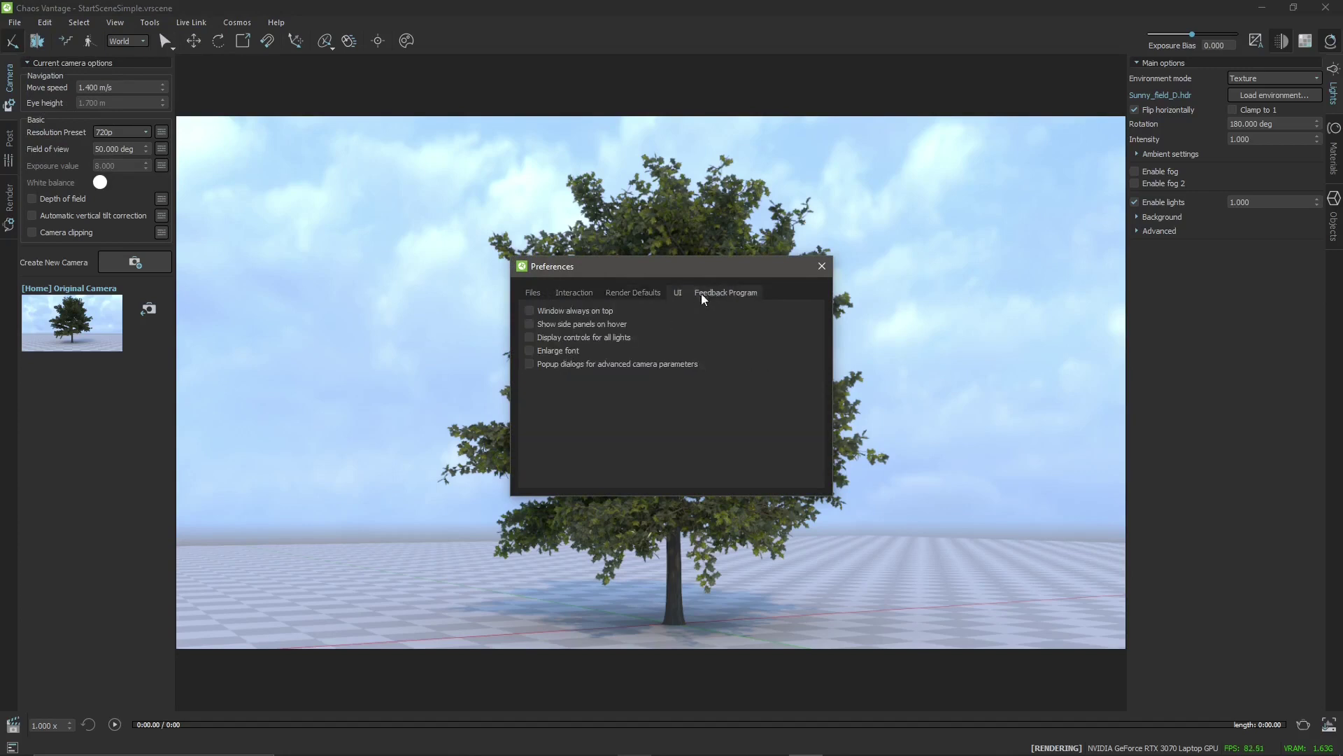
{"action": "left_click", "coordinate": [716, 294]}
{"action": "left_click", "coordinate": [822, 266]}
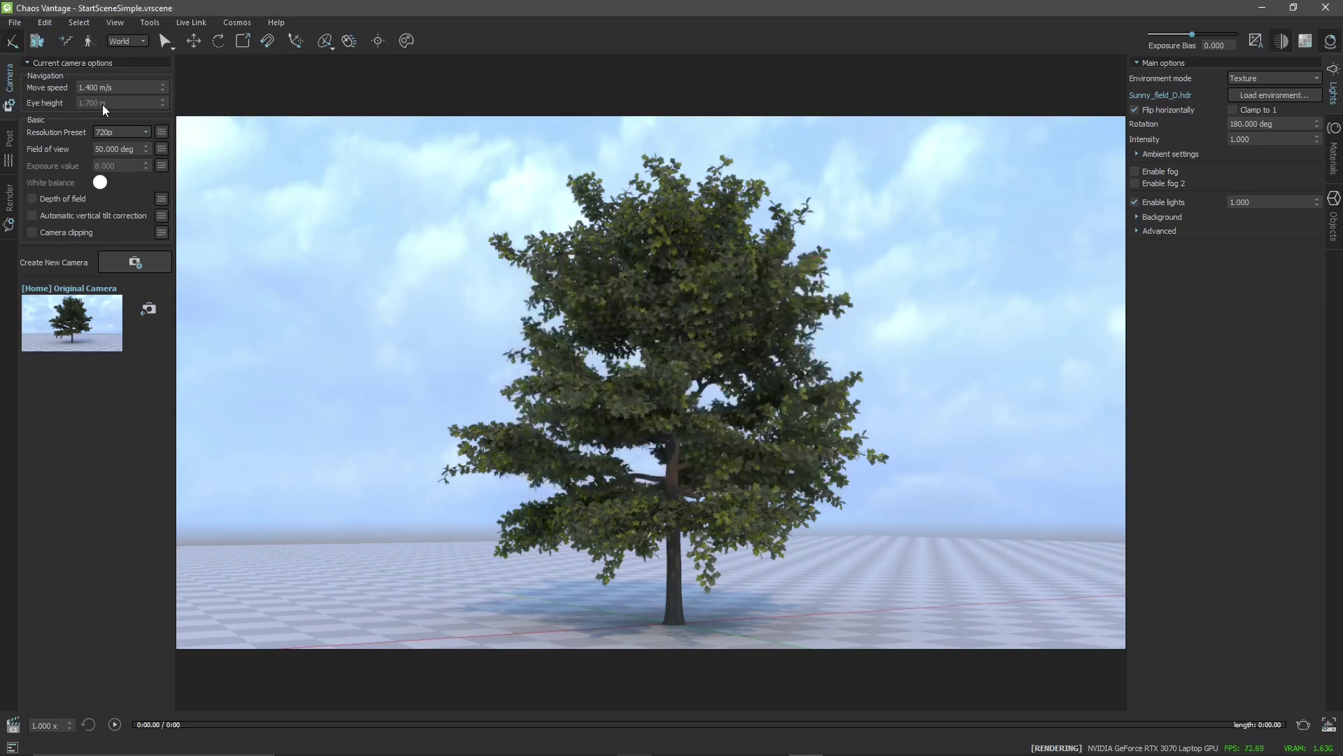
Turn the fullscreen display on and back off
{"action": "left_click", "coordinate": [79, 22]}
{"action": "mouse_move", "coordinate": [105, 26]}
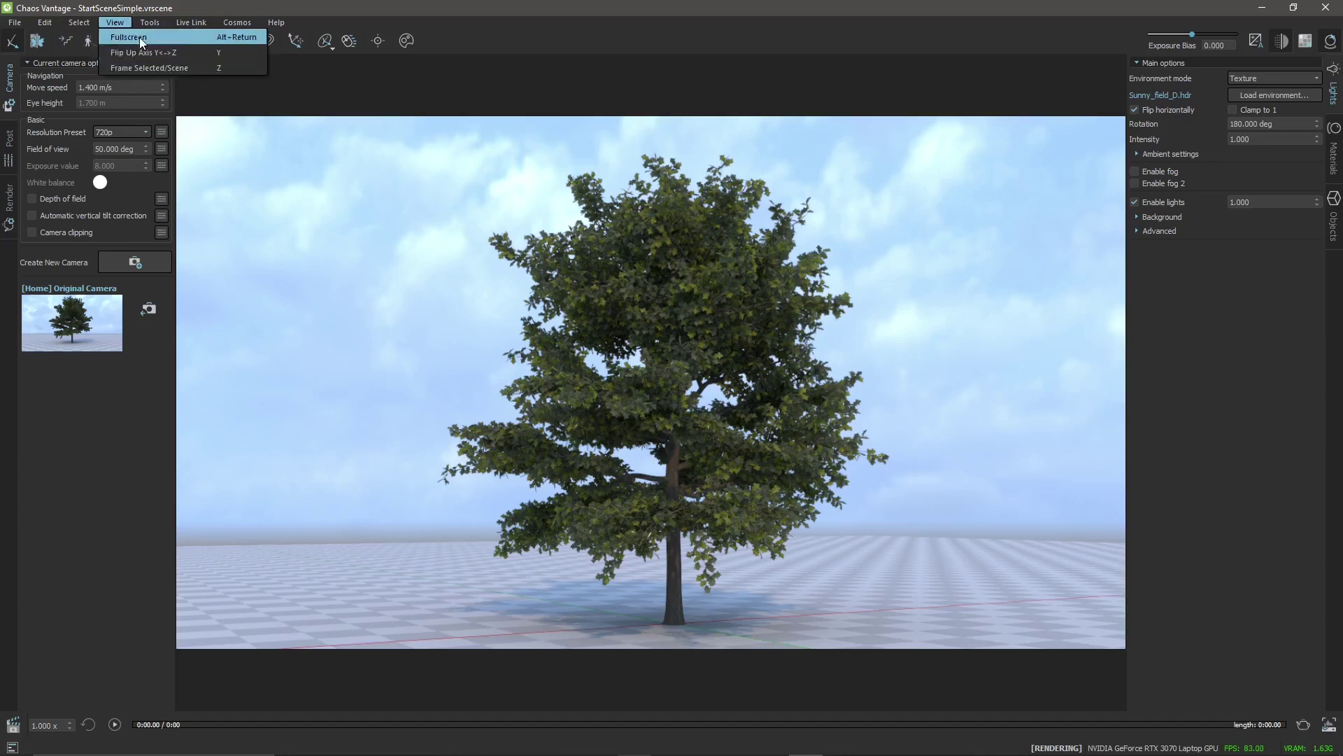
{"action": "left_click", "coordinate": [124, 36]}
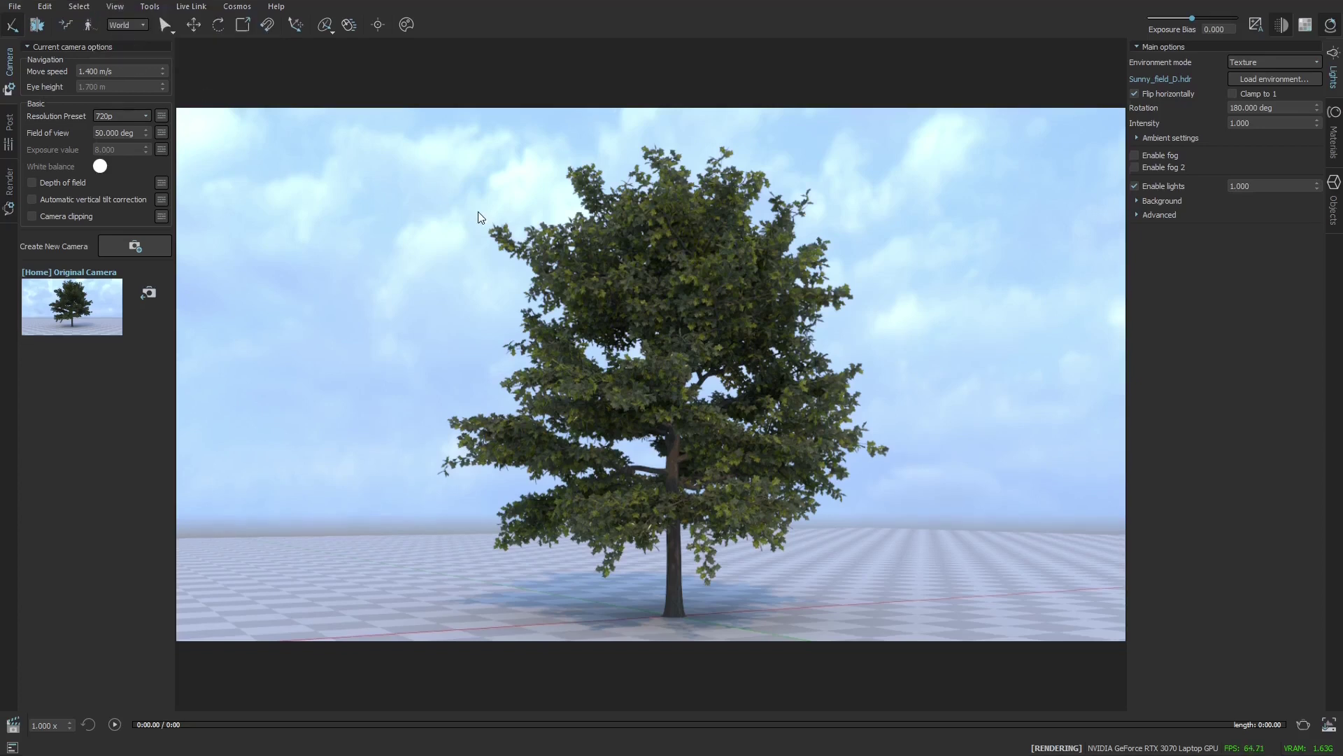
{"action": "left_click", "coordinate": [124, 7]}
{"action": "left_click", "coordinate": [132, 23]}
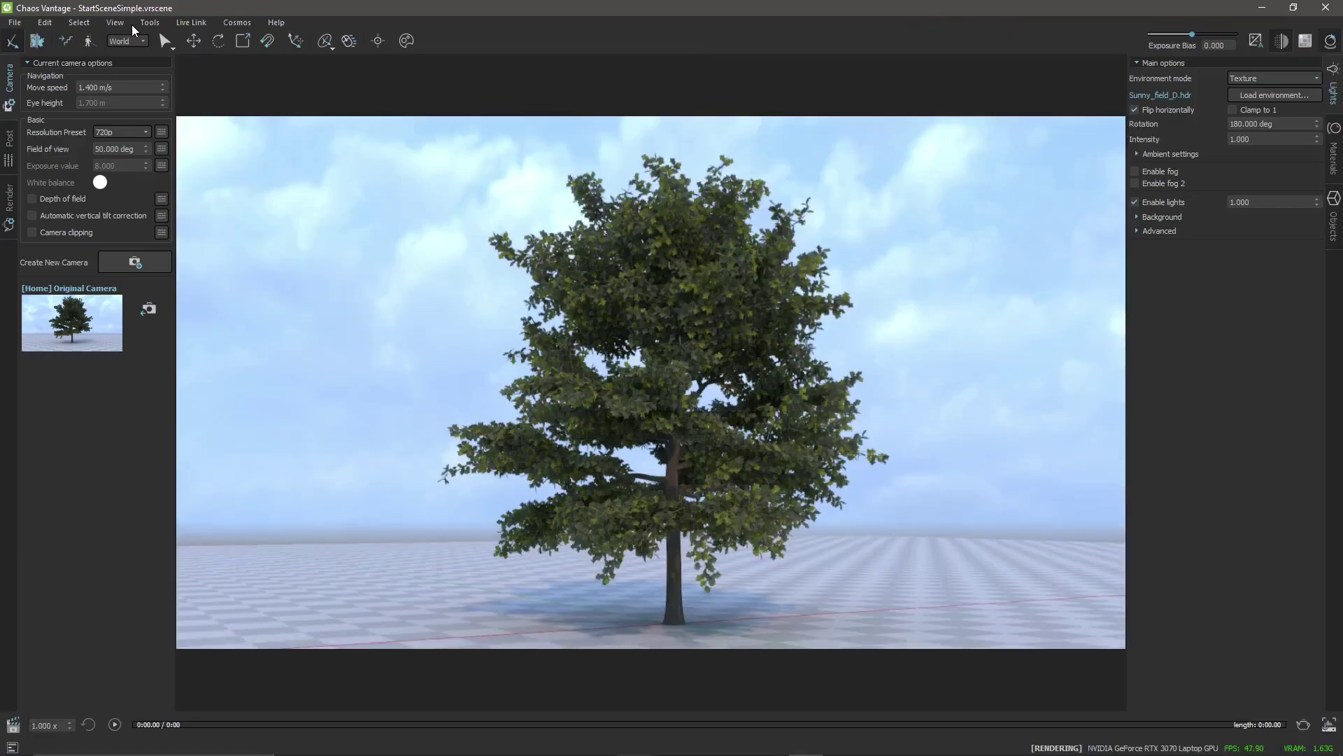
Open the Chaos Cosmos Browser inside Vantage and accept its cookie notice
{"action": "left_click", "coordinate": [166, 25]}
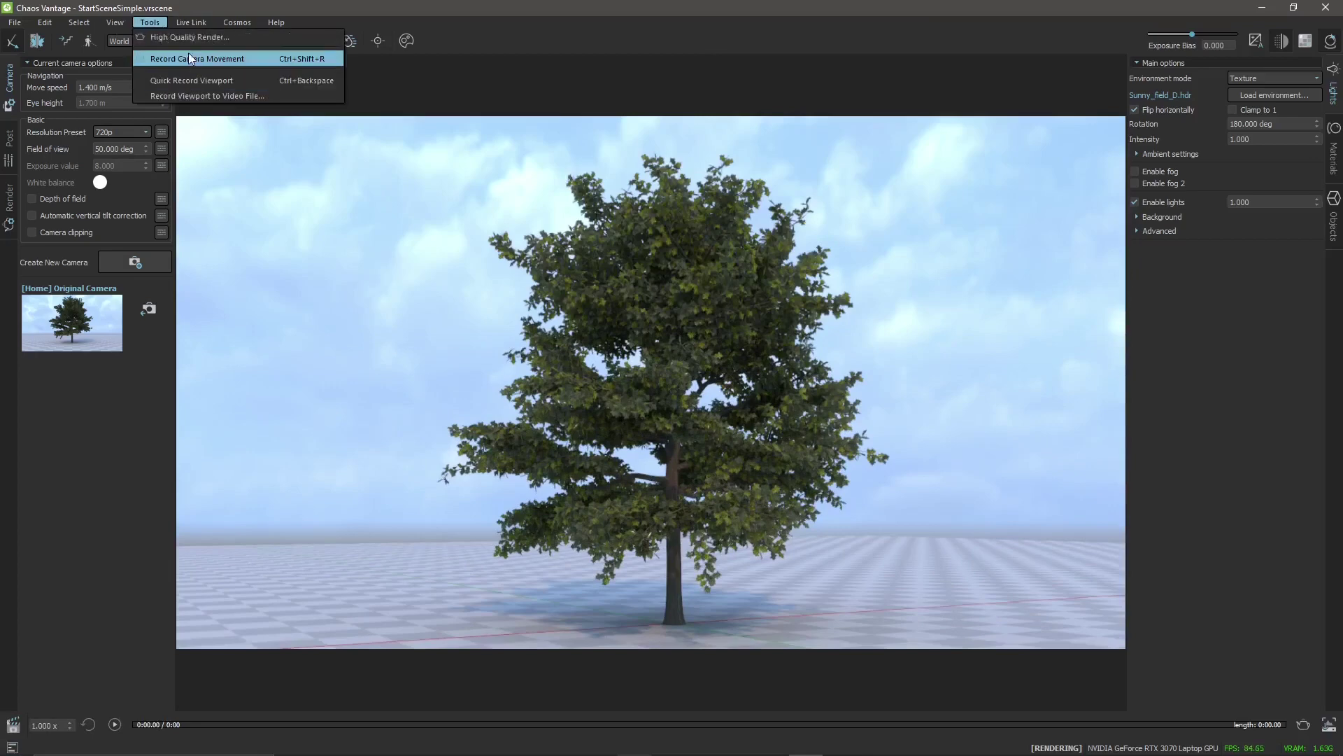
{"action": "mouse_move", "coordinate": [192, 25]}
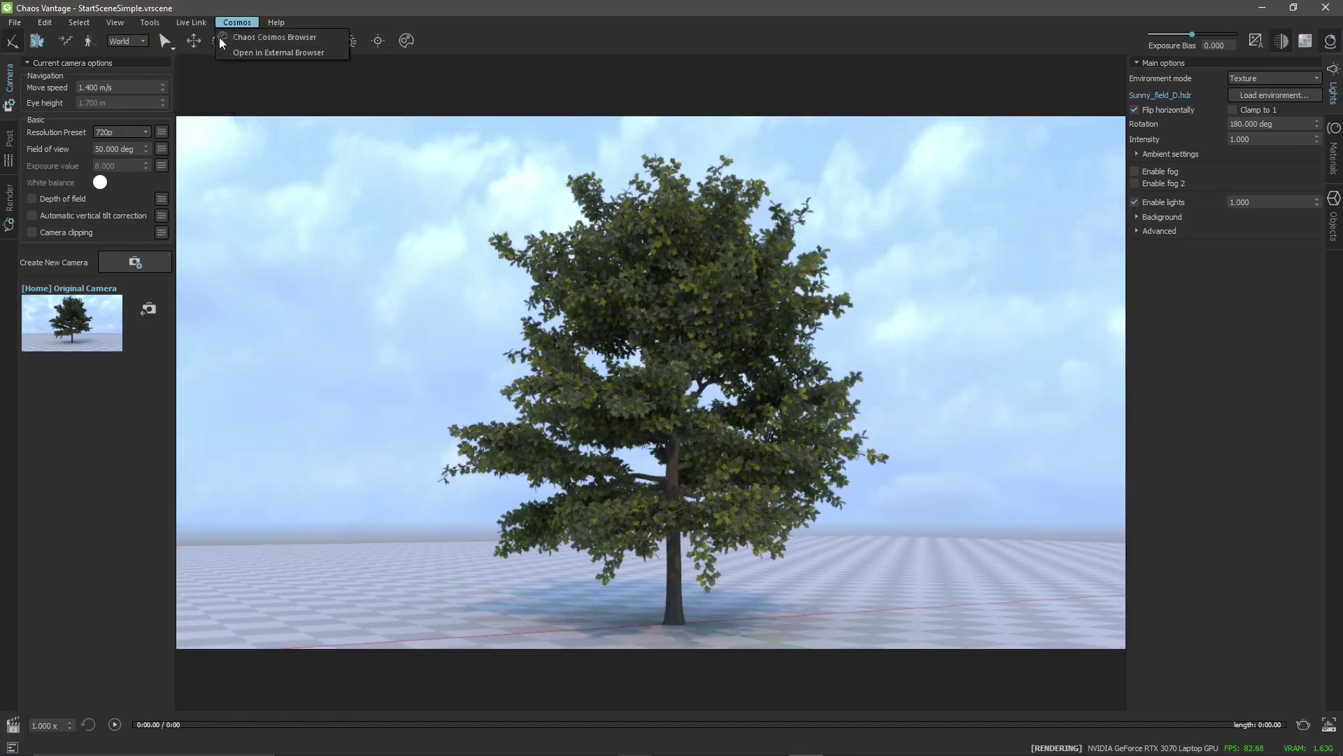
{"action": "mouse_move", "coordinate": [237, 23]}
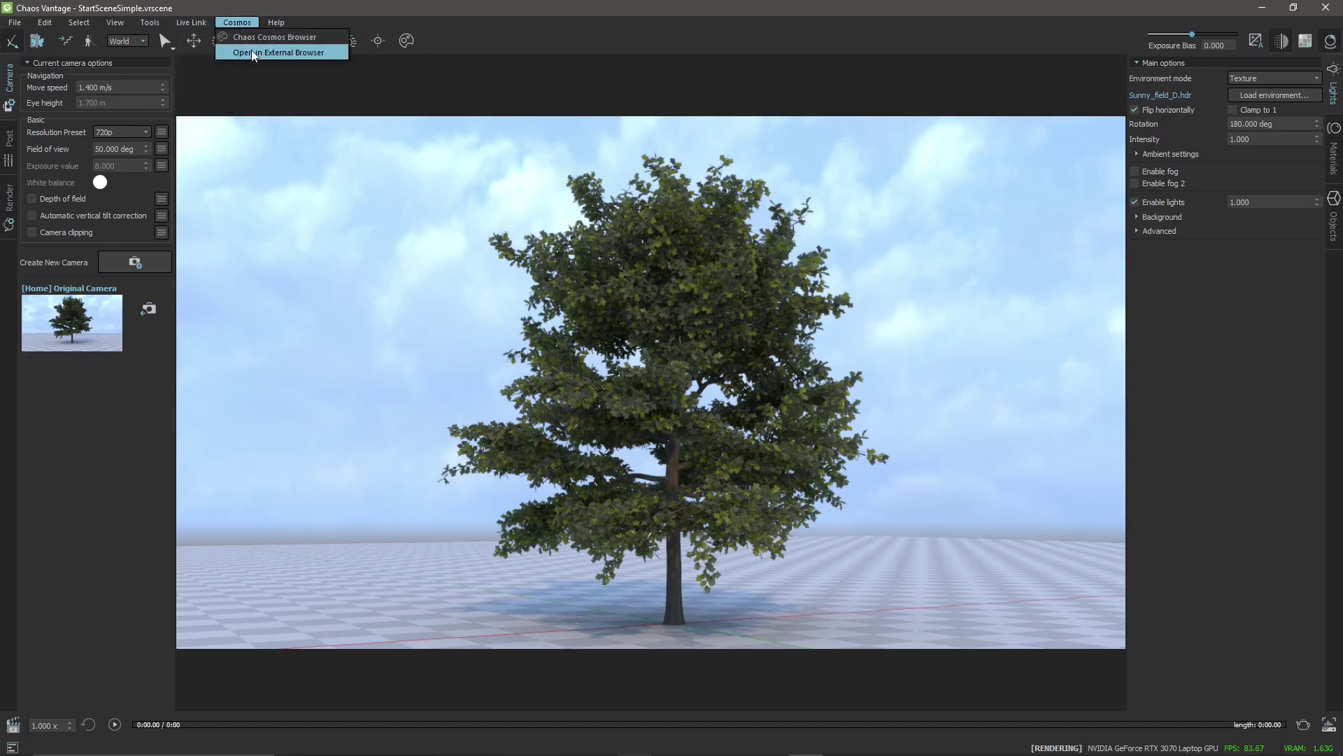
{"action": "left_click", "coordinate": [286, 38]}
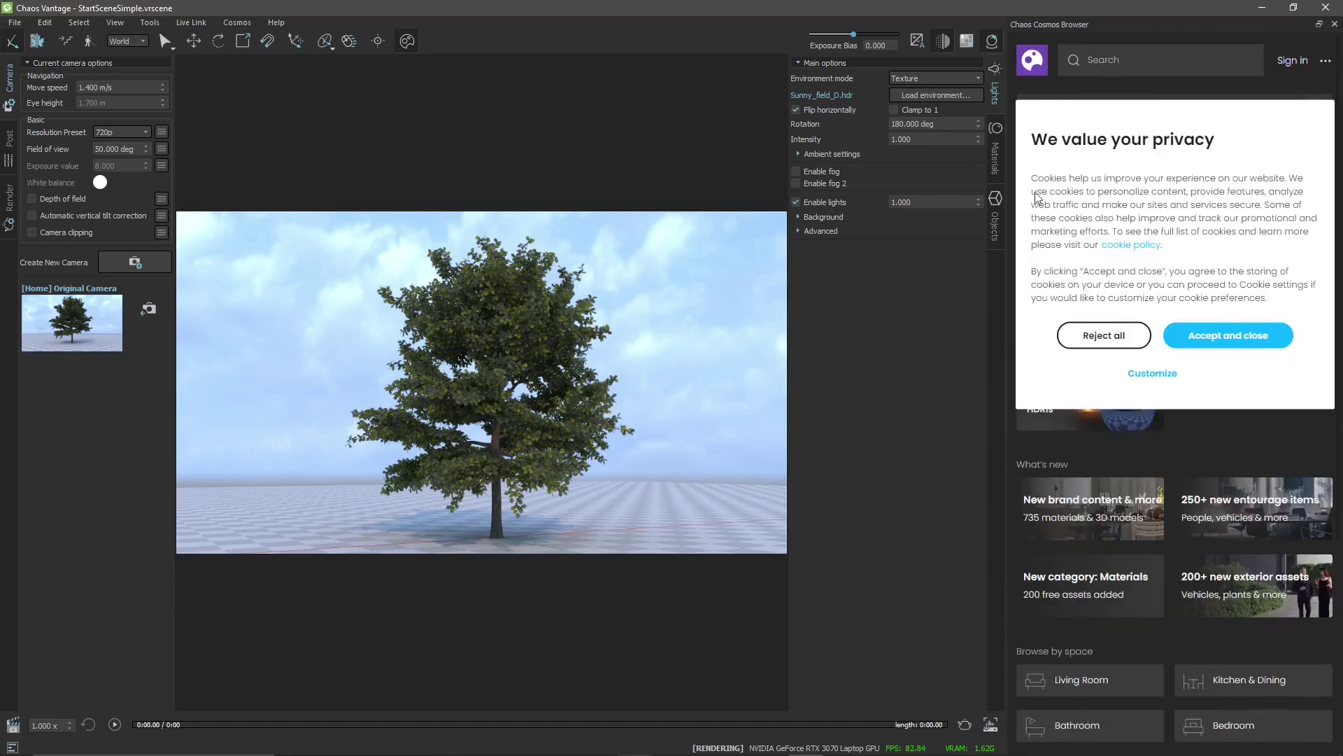
{"action": "left_click", "coordinate": [1238, 339]}
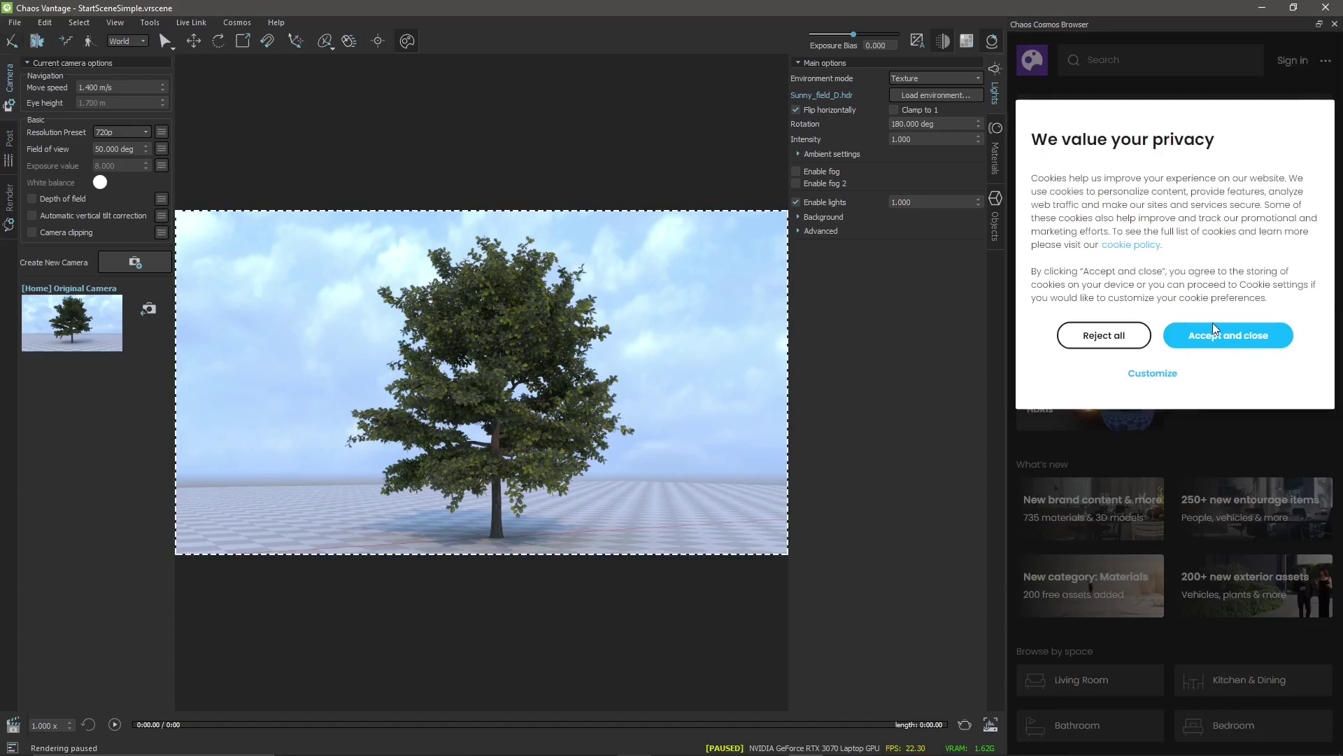
{"action": "left_click", "coordinate": [1209, 334]}
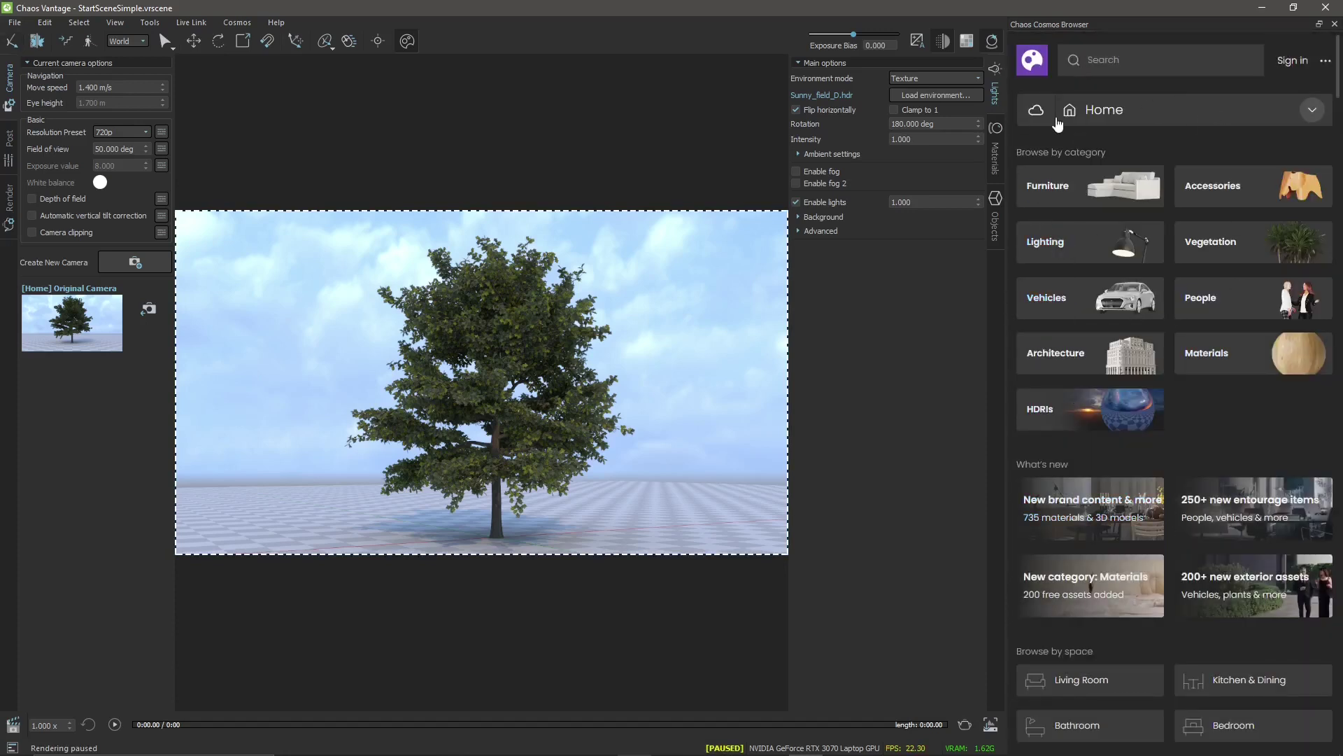
Browse the Cosmos home page for its asset categories, spaces and recently added materials
{"action": "scroll", "coordinate": [1145, 459], "scroll_direction": "down", "scroll_amount": 5}
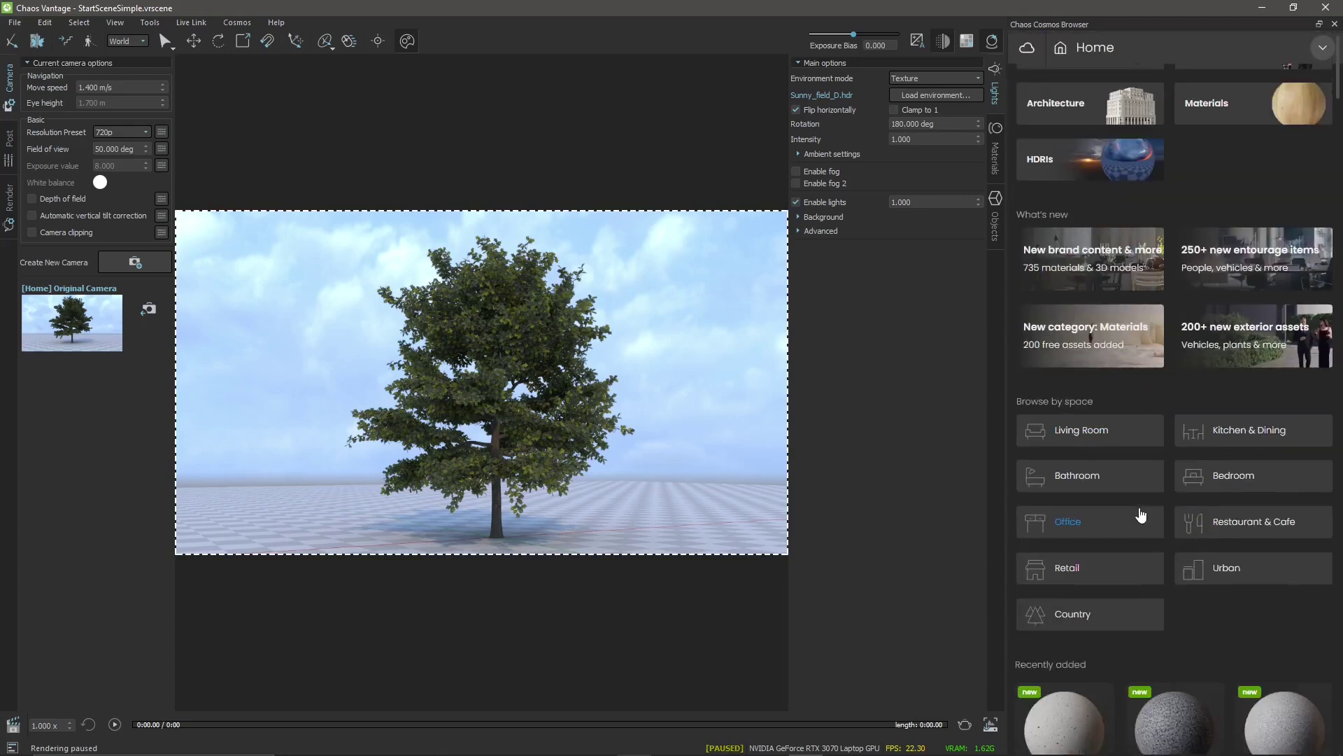
{"action": "scroll", "coordinate": [1139, 516], "scroll_direction": "down", "scroll_amount": 10}
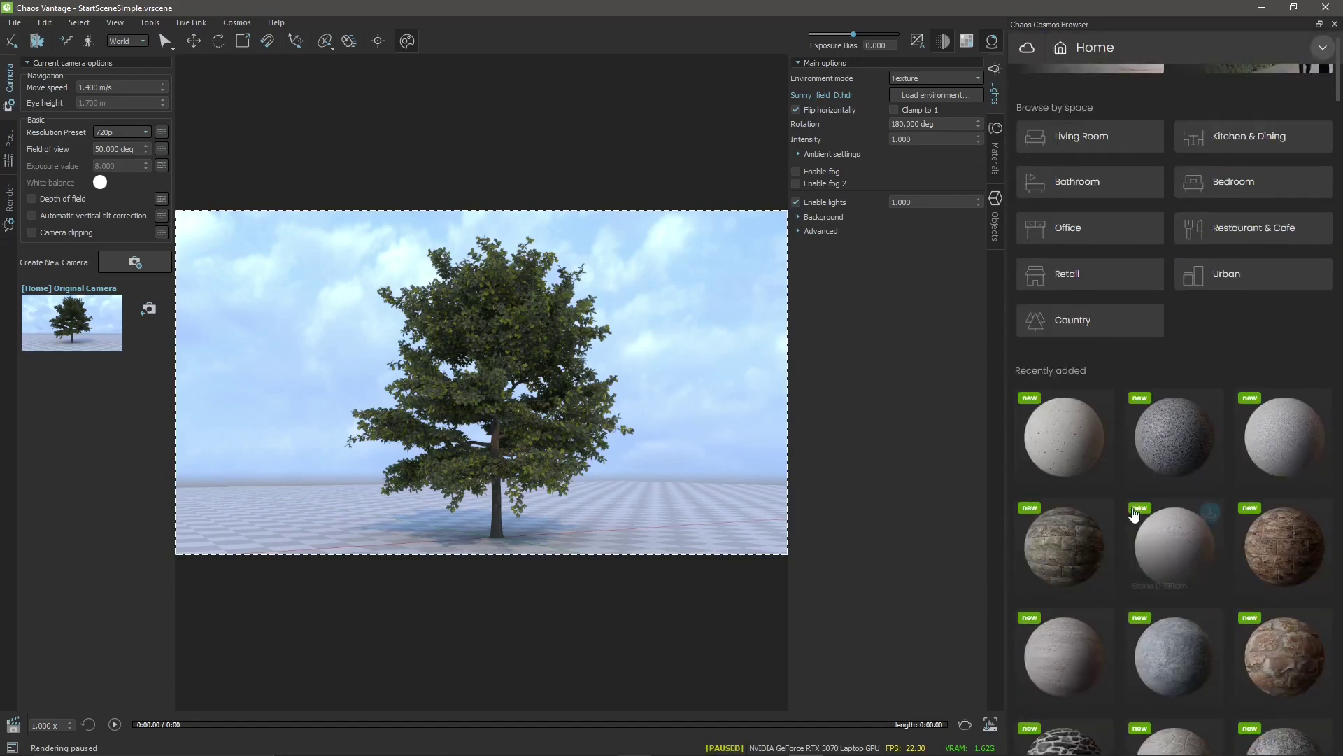
{"action": "scroll", "coordinate": [1104, 336], "scroll_direction": "down", "scroll_amount": 9}
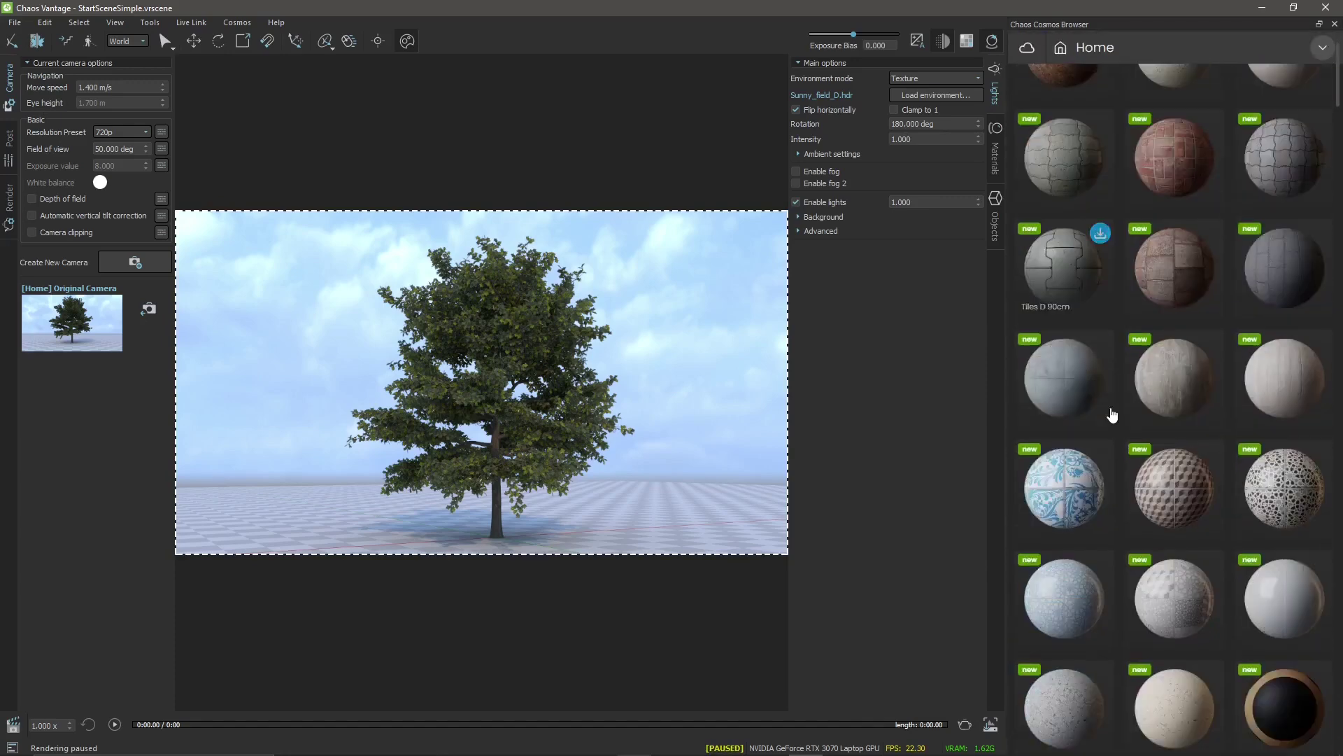
{"action": "scroll", "coordinate": [1284, 346], "scroll_direction": "down", "scroll_amount": 2}
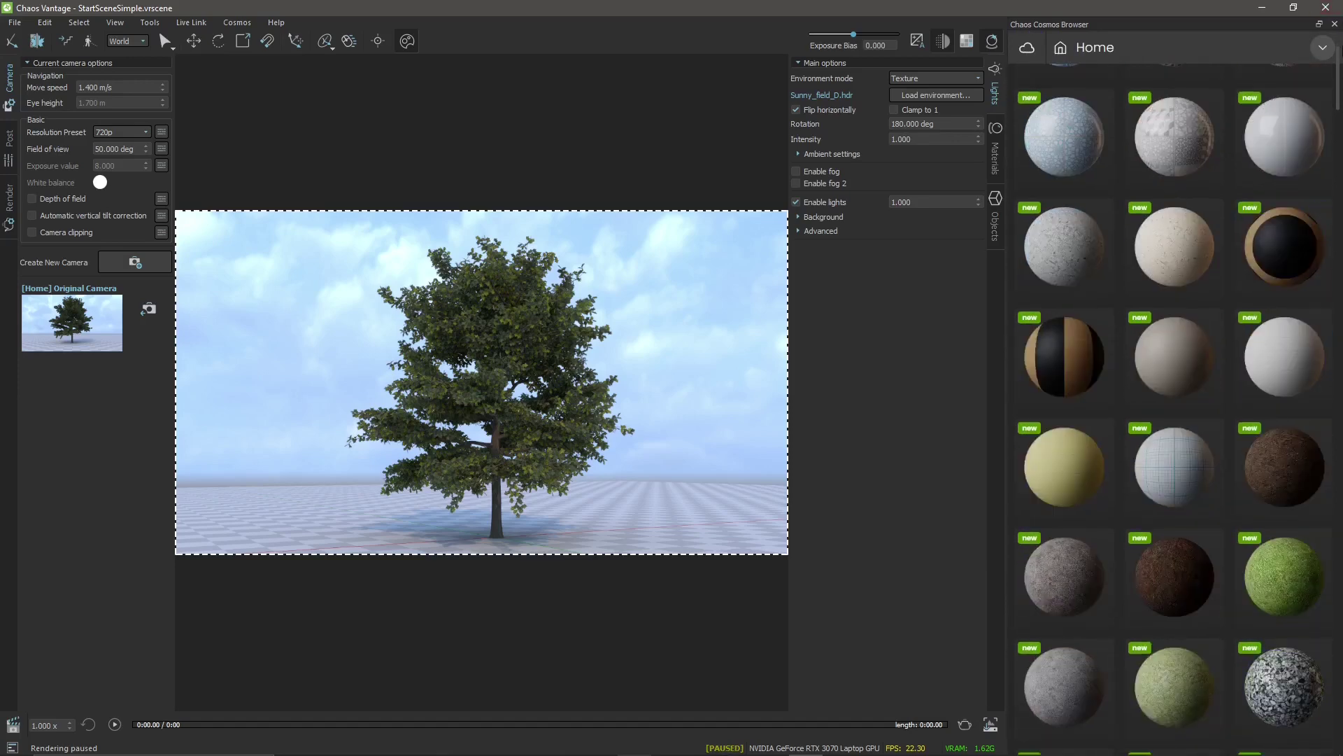
Close the Chaos Cosmos Browser
{"action": "mouse_move", "coordinate": [1338, 73]}
{"action": "left_mouse_down"}
{"action": "mouse_move", "coordinate": [1340, 315]}
{"action": "mouse_move", "coordinate": [1340, 95]}
{"action": "left_mouse_up"}
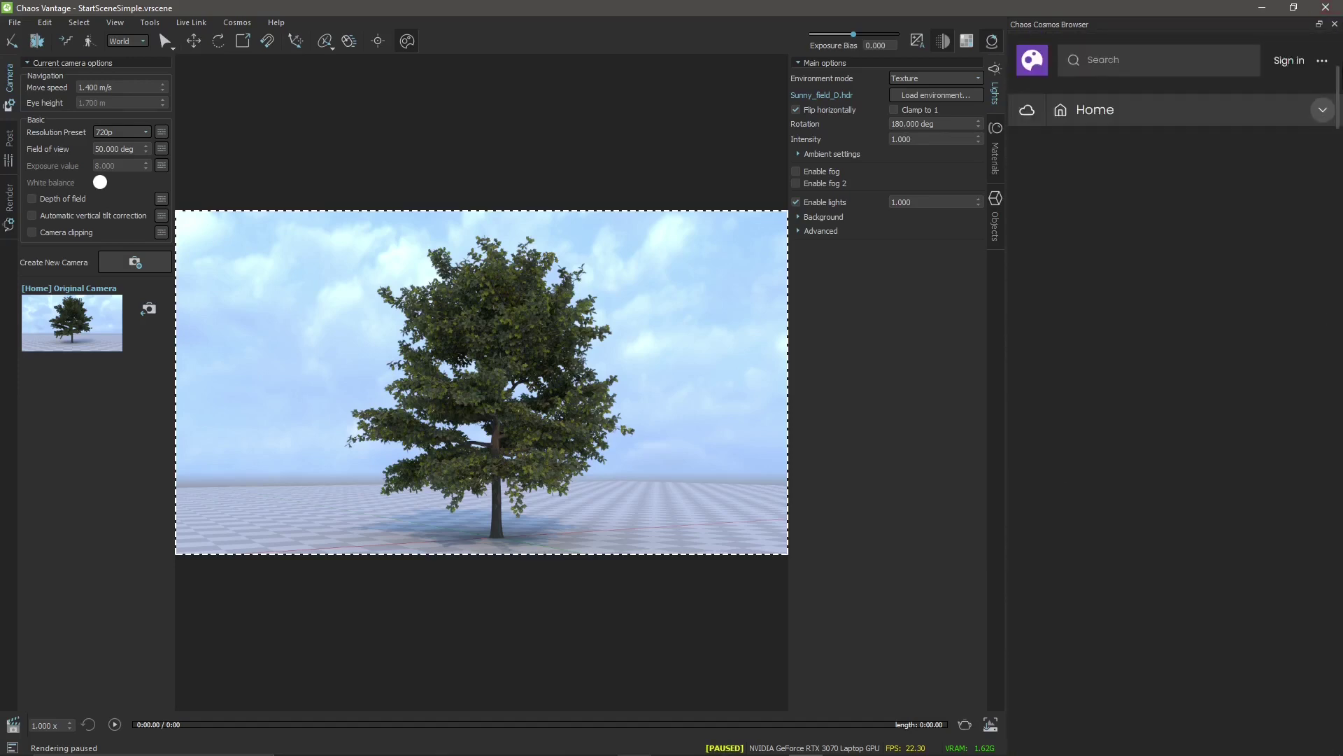
{"action": "left_click", "coordinate": [1334, 24]}
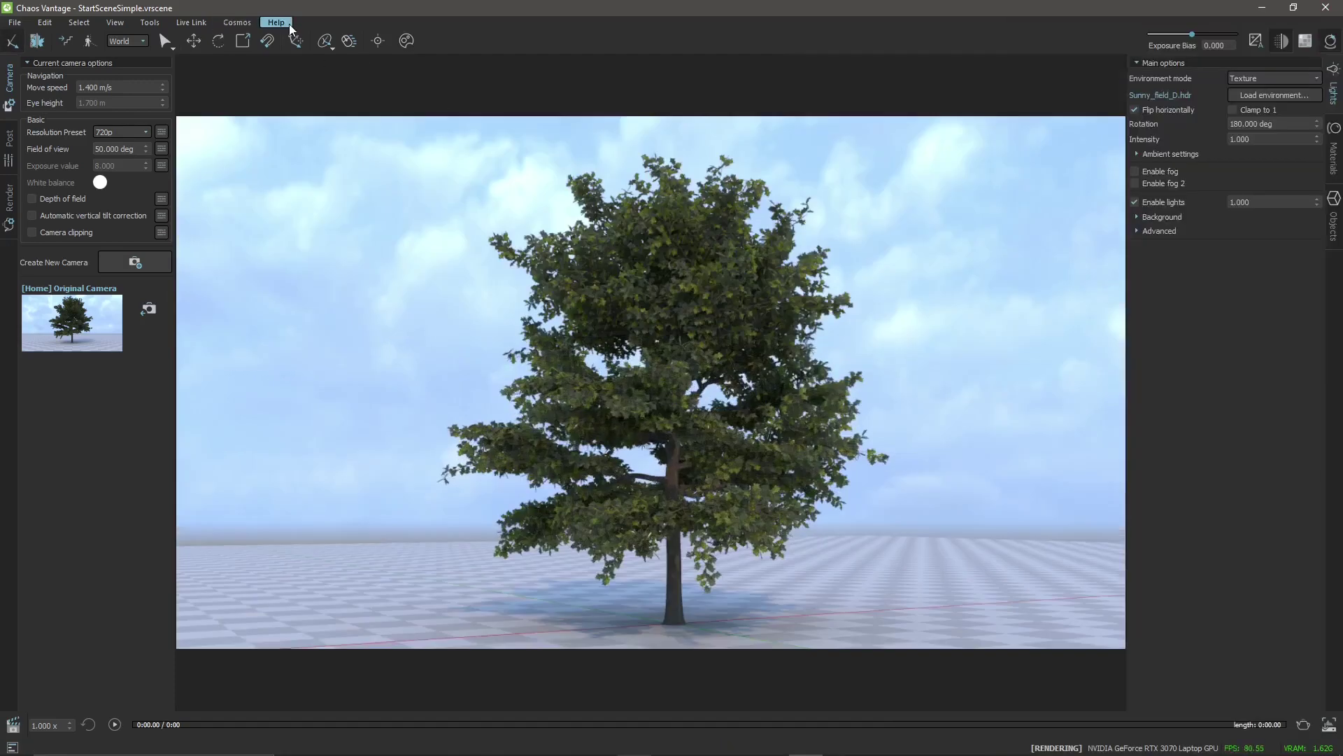
Pause the interactive rendering and resume it
{"action": "left_click", "coordinate": [15, 47]}
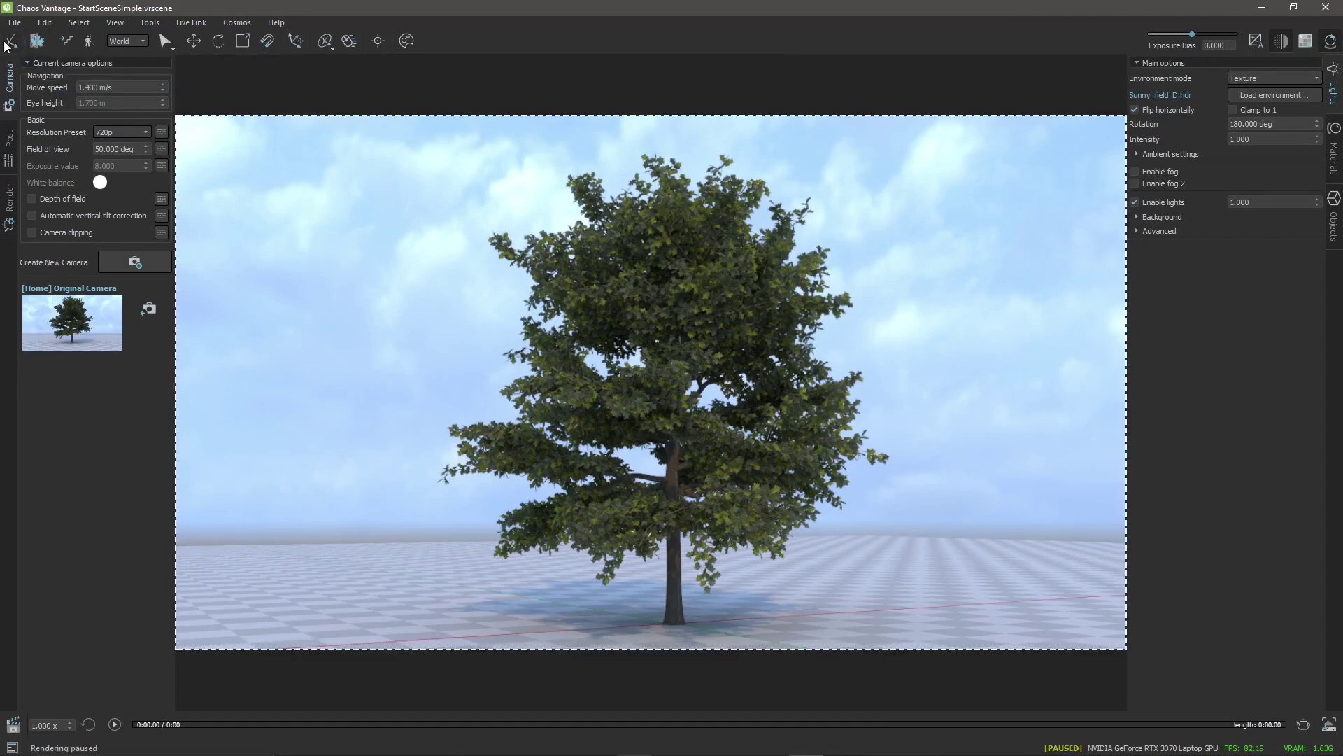
{"action": "left_click", "coordinate": [15, 47]}
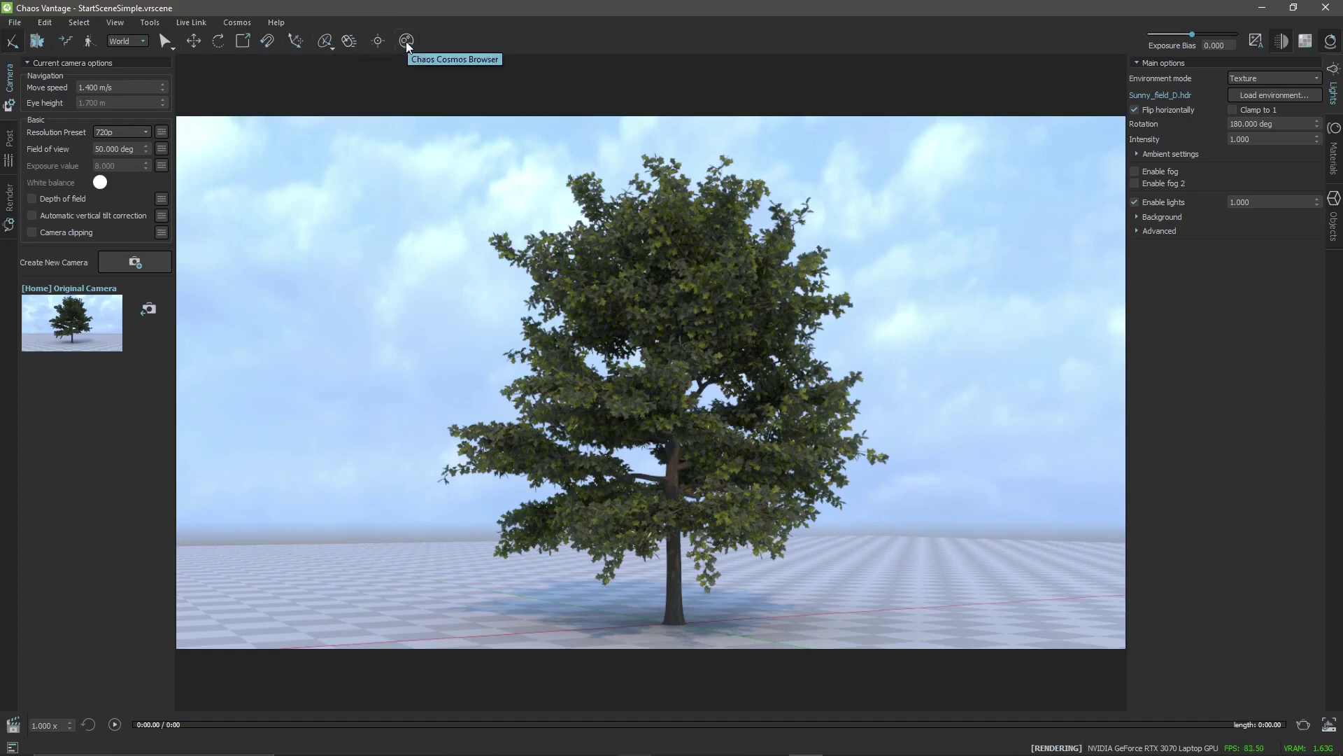
Review the current camera options, the post-processing settings for LUT and Bloom, and the render settings for GI, reflections and refractions
{"action": "left_click", "coordinate": [28, 63]}
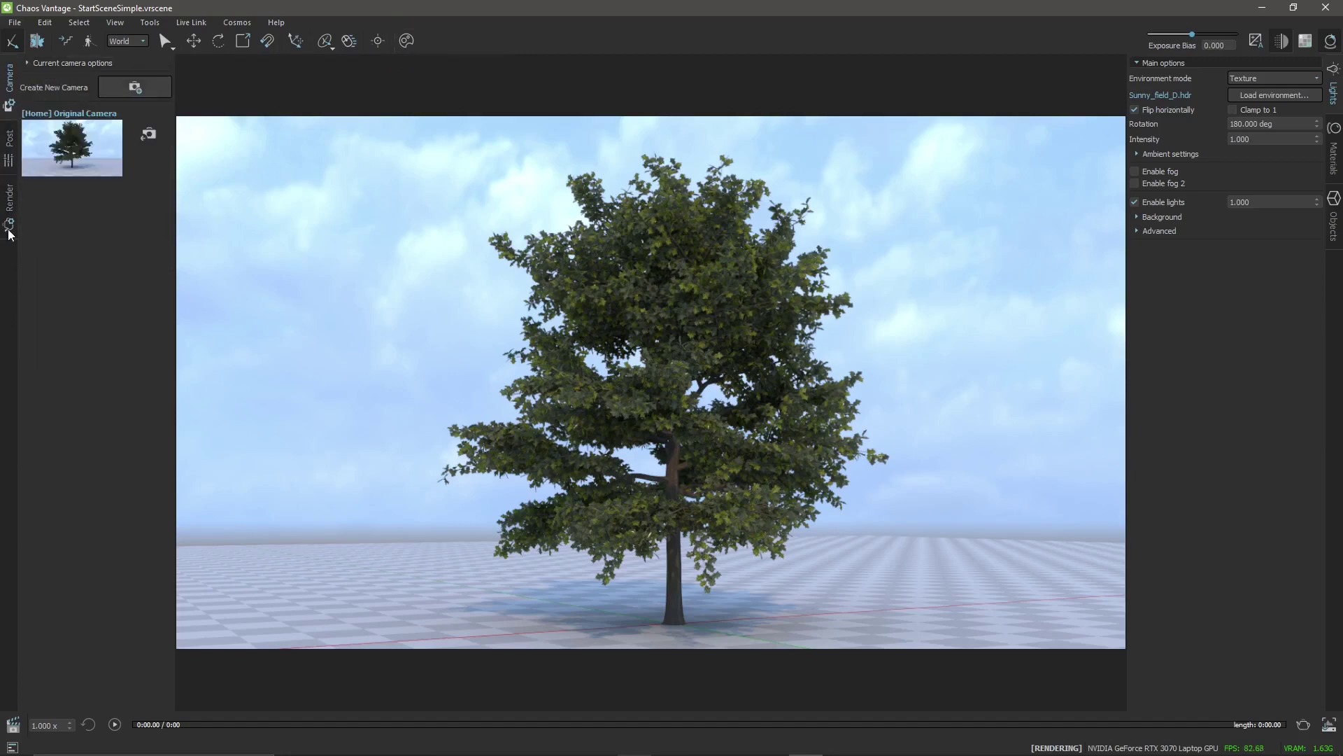
{"action": "left_click", "coordinate": [27, 63]}
{"action": "left_click", "coordinate": [26, 64]}
{"action": "left_click", "coordinate": [26, 64]}
{"action": "scroll", "coordinate": [42, 77], "scroll_direction": "down", "scroll_amount": 5}
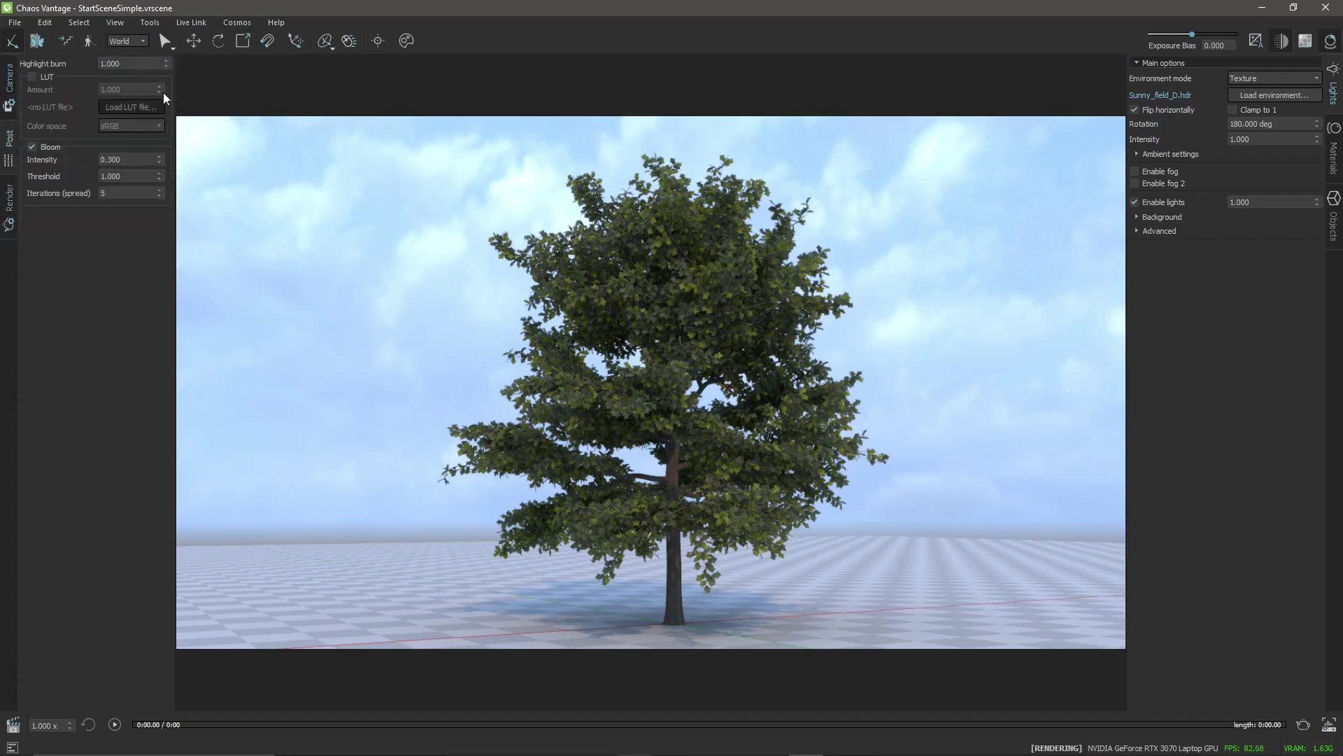
{"action": "left_click", "coordinate": [10, 210]}
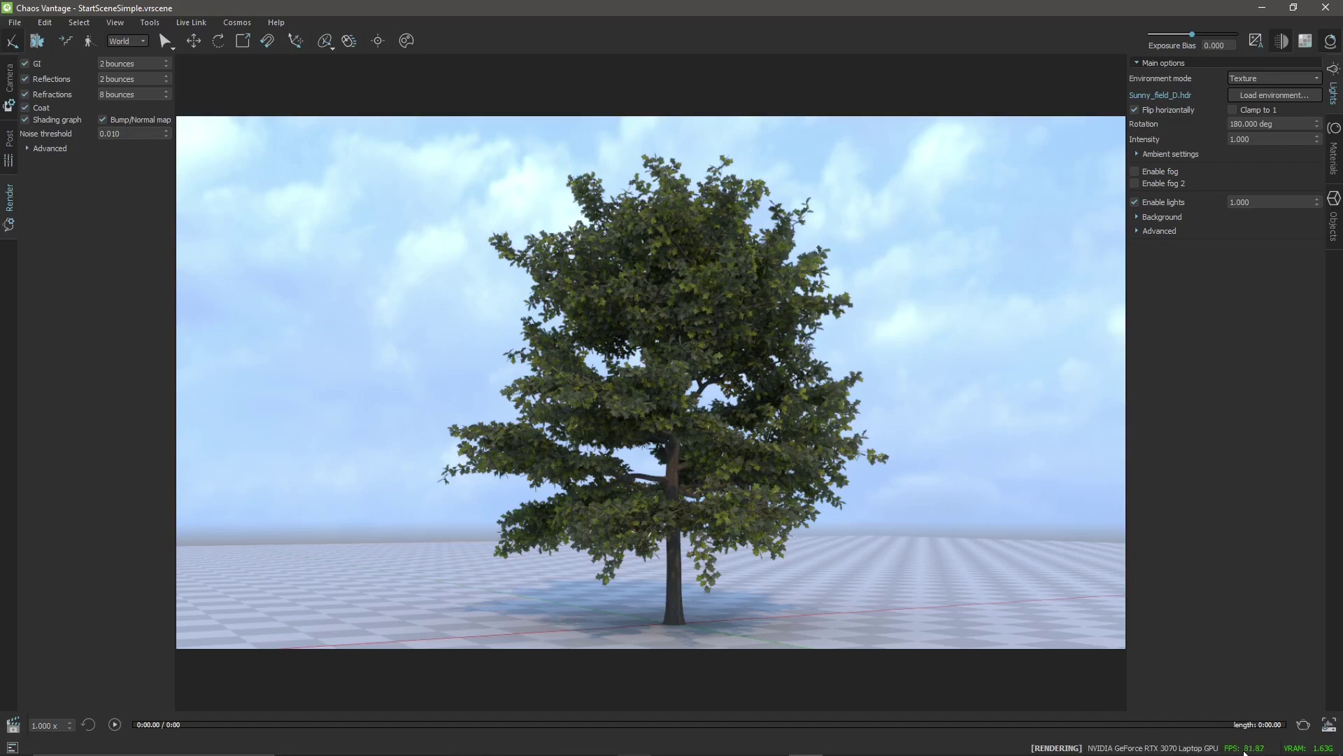
{"action": "mouse_move", "coordinate": [1245, 752]}
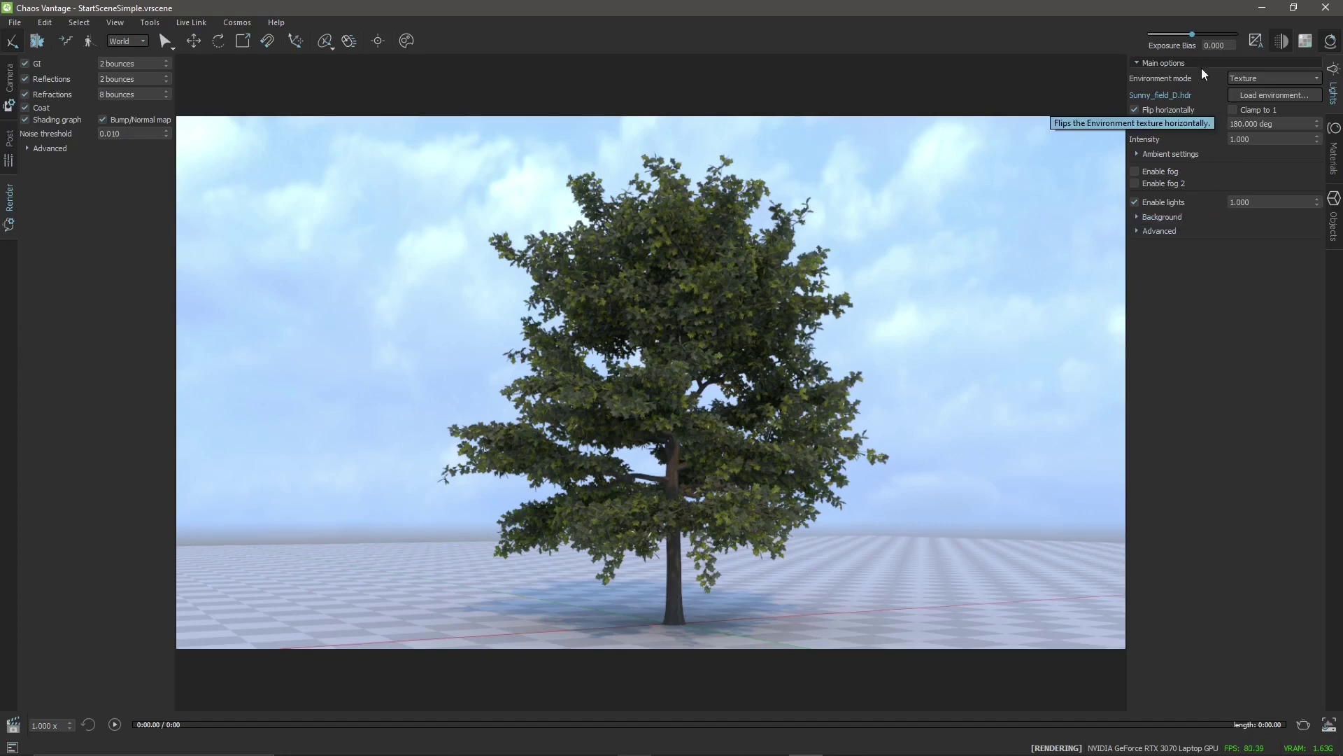
Review the Main options, Background and Advanced sections of the light settings, leaving them collapsed
{"action": "left_click", "coordinate": [1139, 62]}
{"action": "left_click", "coordinate": [1138, 62]}
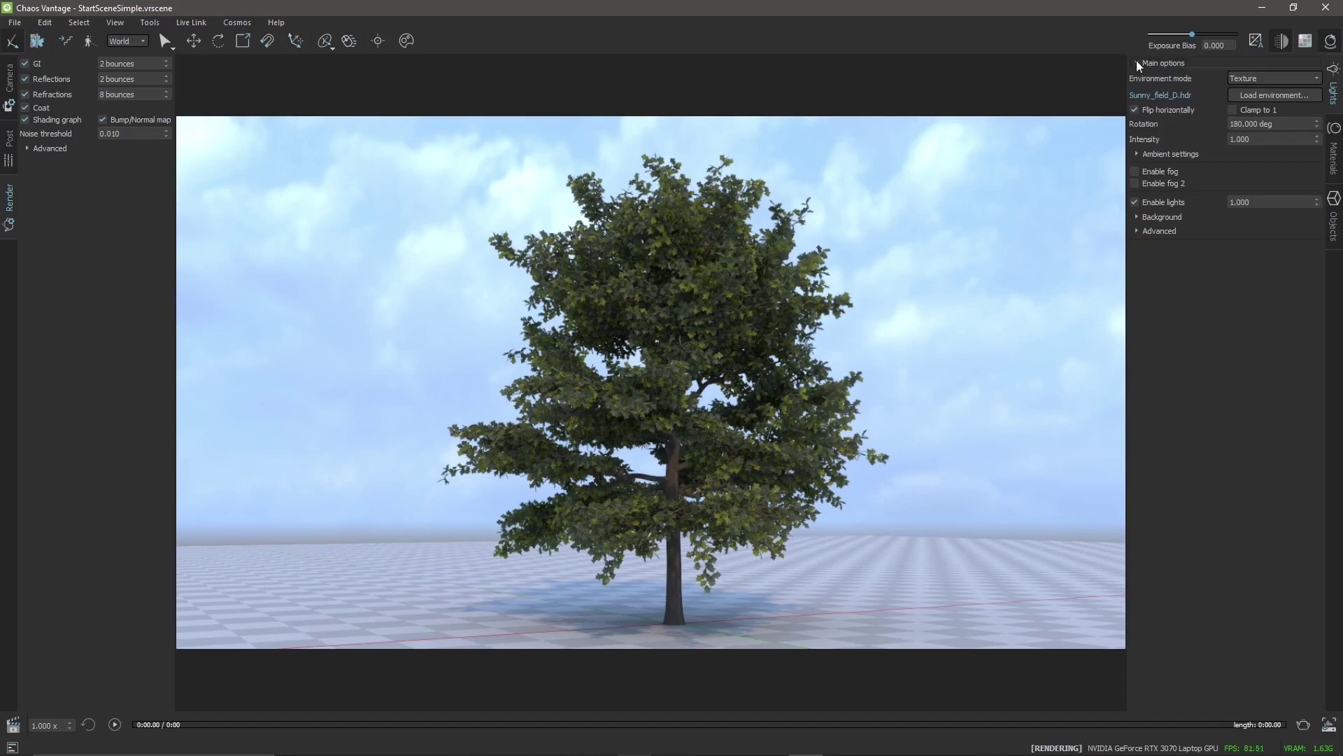
{"action": "left_click", "coordinate": [1139, 62]}
{"action": "left_click", "coordinate": [1140, 62]}
{"action": "left_click", "coordinate": [1140, 62]}
{"action": "left_click", "coordinate": [1136, 77]}
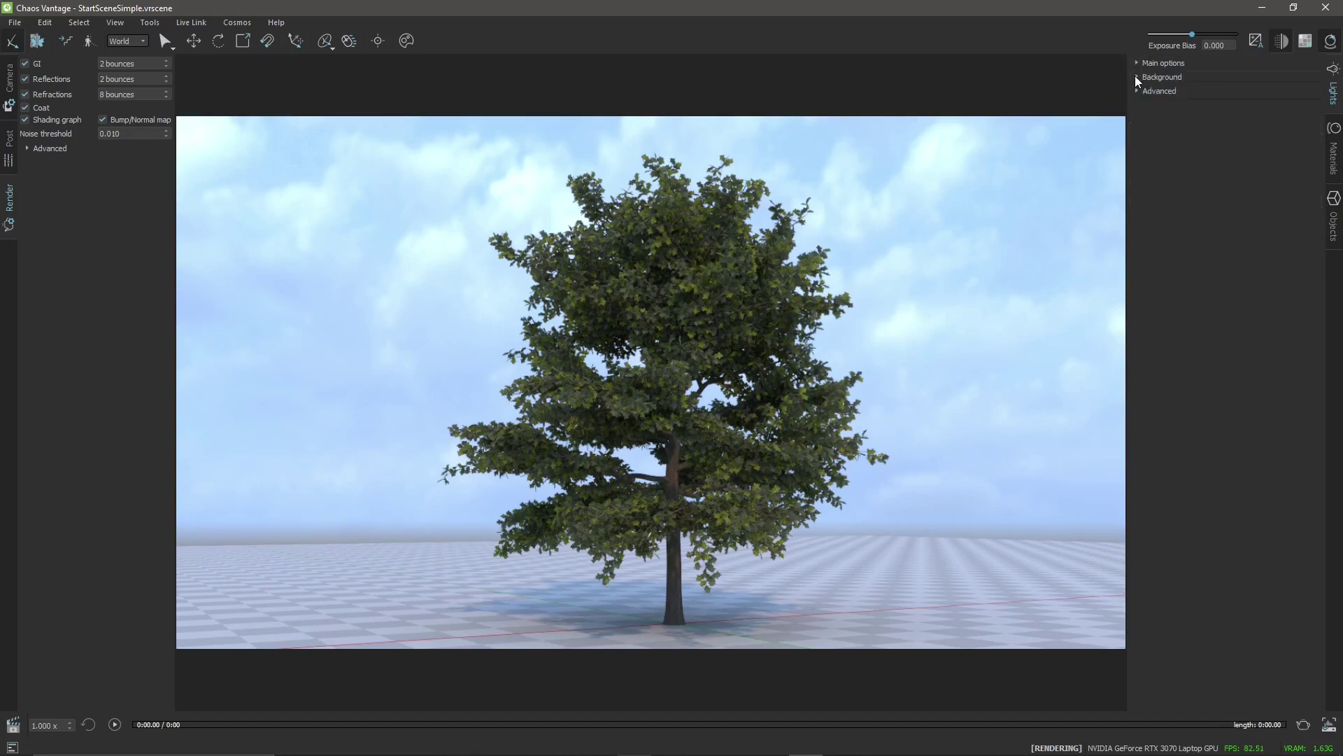
{"action": "left_click", "coordinate": [1136, 77]}
{"action": "left_click", "coordinate": [1137, 91]}
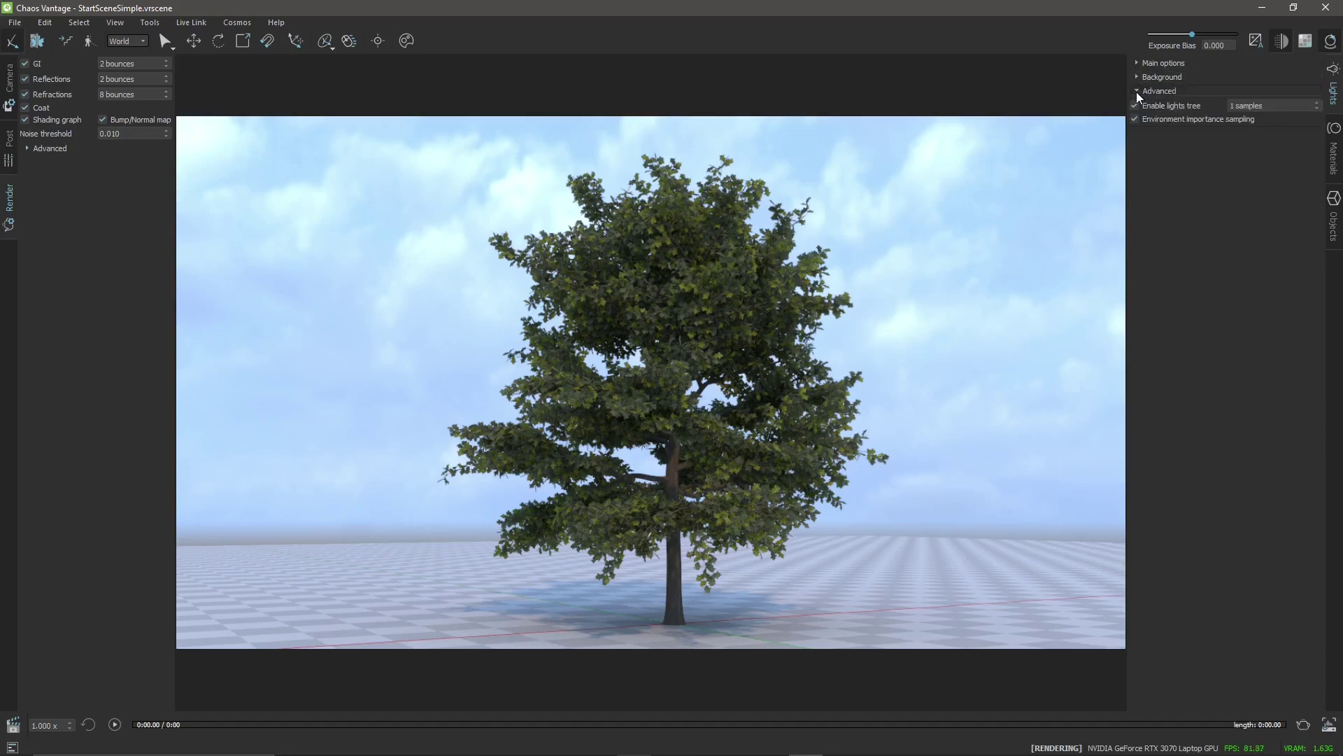
{"action": "left_click", "coordinate": [1136, 91]}
Look through the scene's materials and lights, ending on the list of scene objects
{"action": "left_click", "coordinate": [1335, 152]}
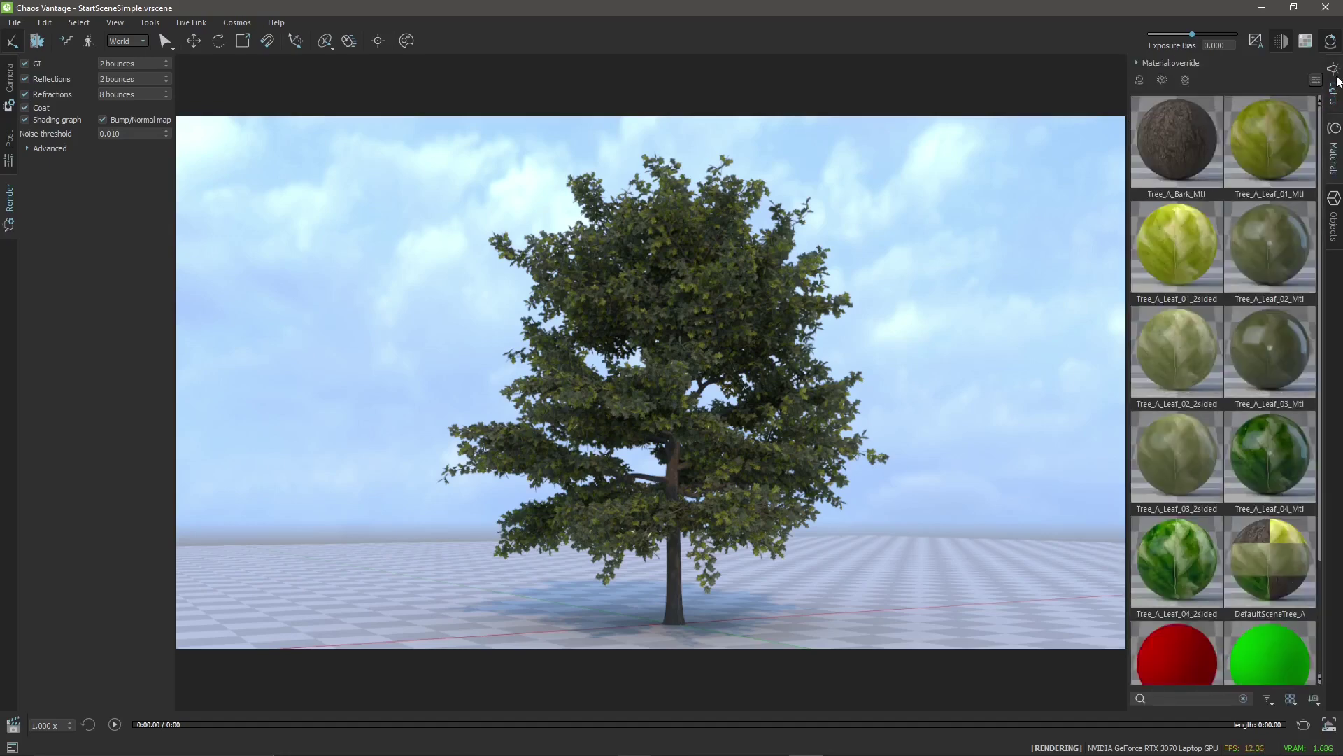
{"action": "left_click", "coordinate": [1336, 94]}
{"action": "left_click", "coordinate": [1334, 152]}
{"action": "left_click", "coordinate": [1335, 224]}
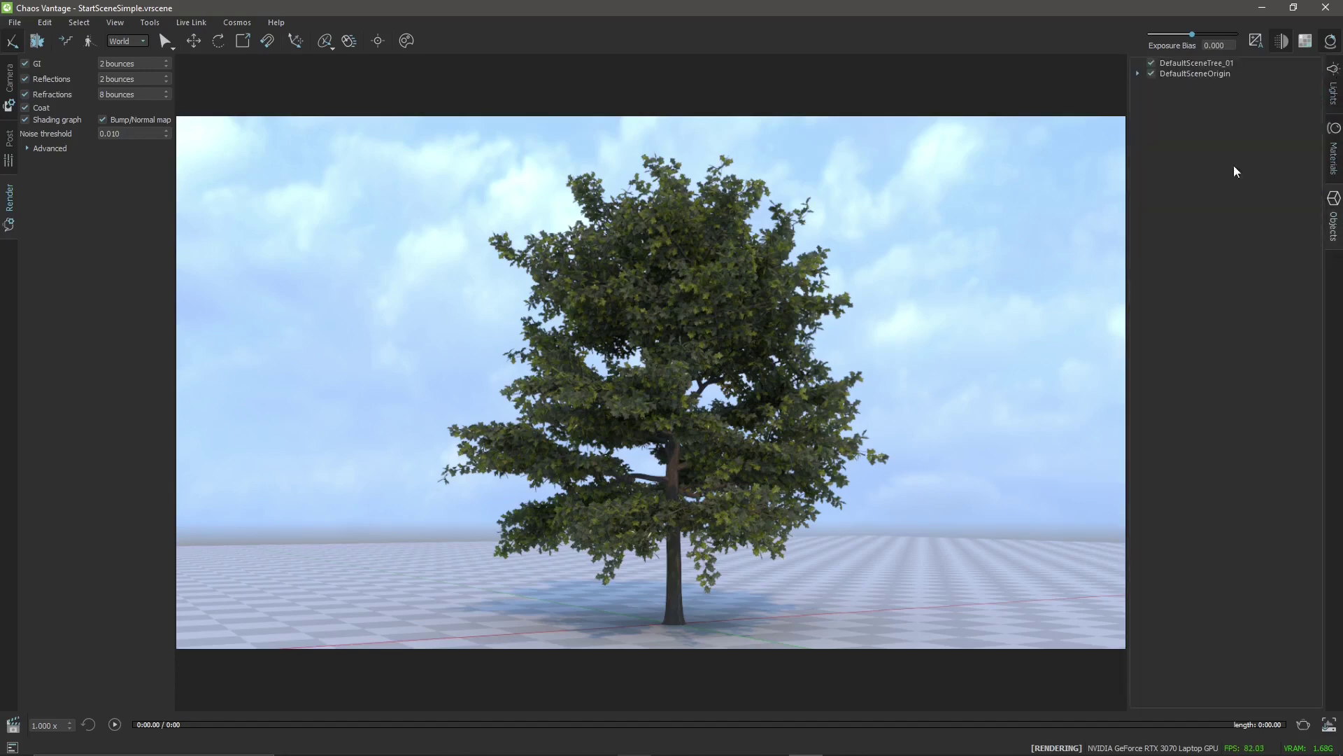
Toggle the visibility of the DefaultSceneOrigin object off and back on
{"action": "left_click", "coordinate": [1151, 74]}
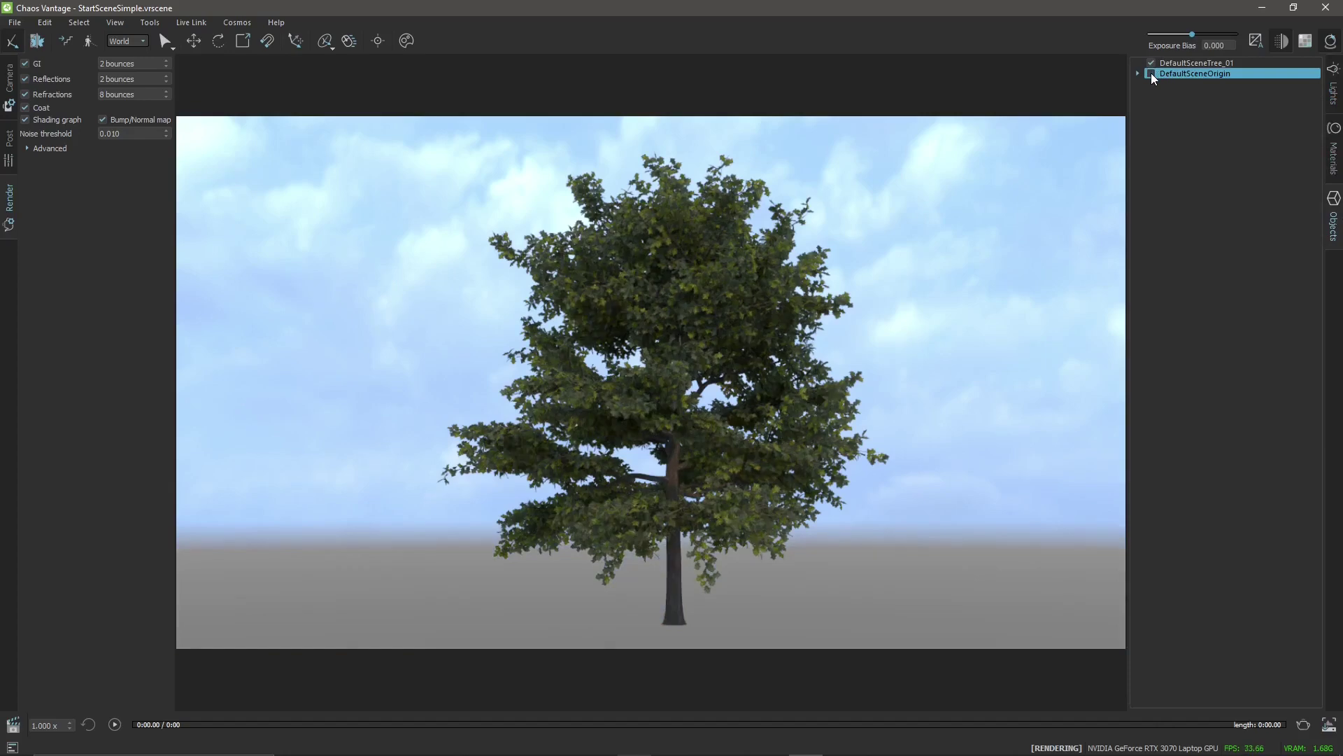
{"action": "left_click", "coordinate": [1151, 73]}
{"action": "left_click", "coordinate": [1151, 74]}
{"action": "left_click", "coordinate": [1151, 73]}
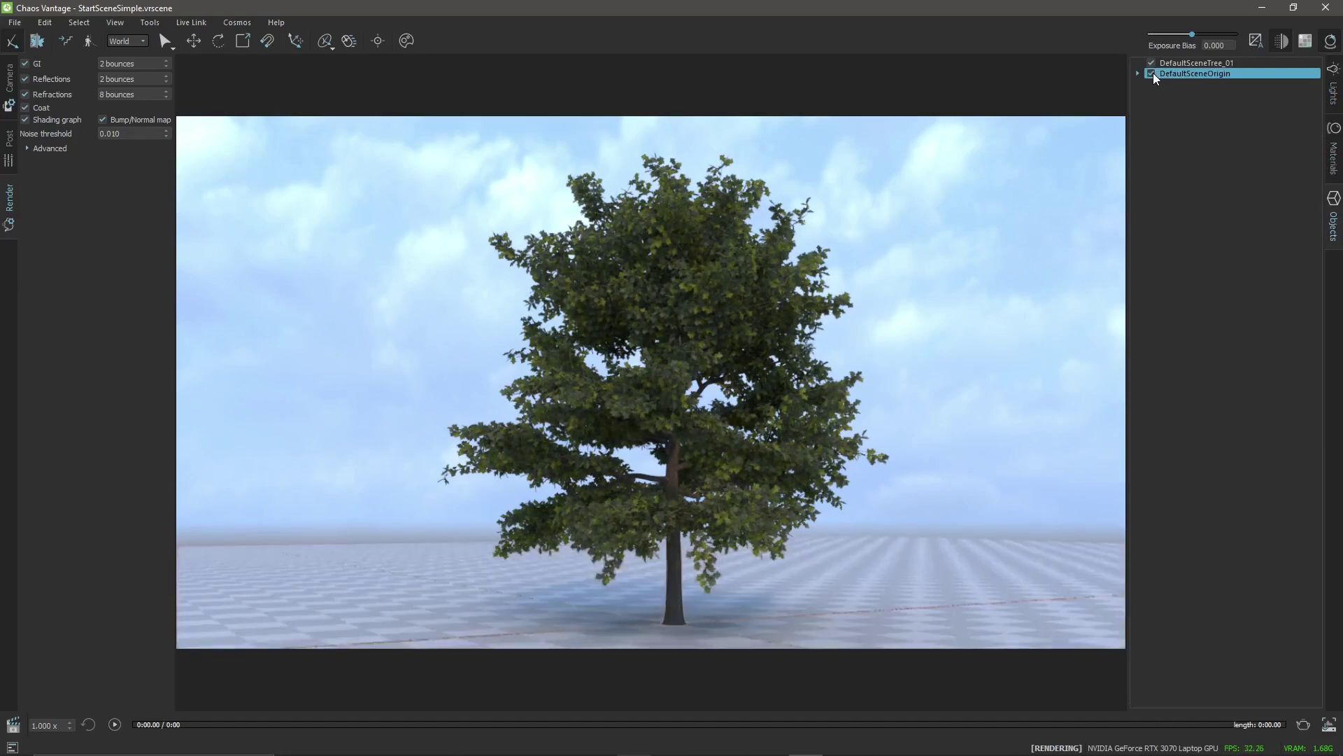
Toggle the visibility of the DefaultSceneTree_01 object off and back on, then clear the selection
{"action": "left_click", "coordinate": [1151, 63]}
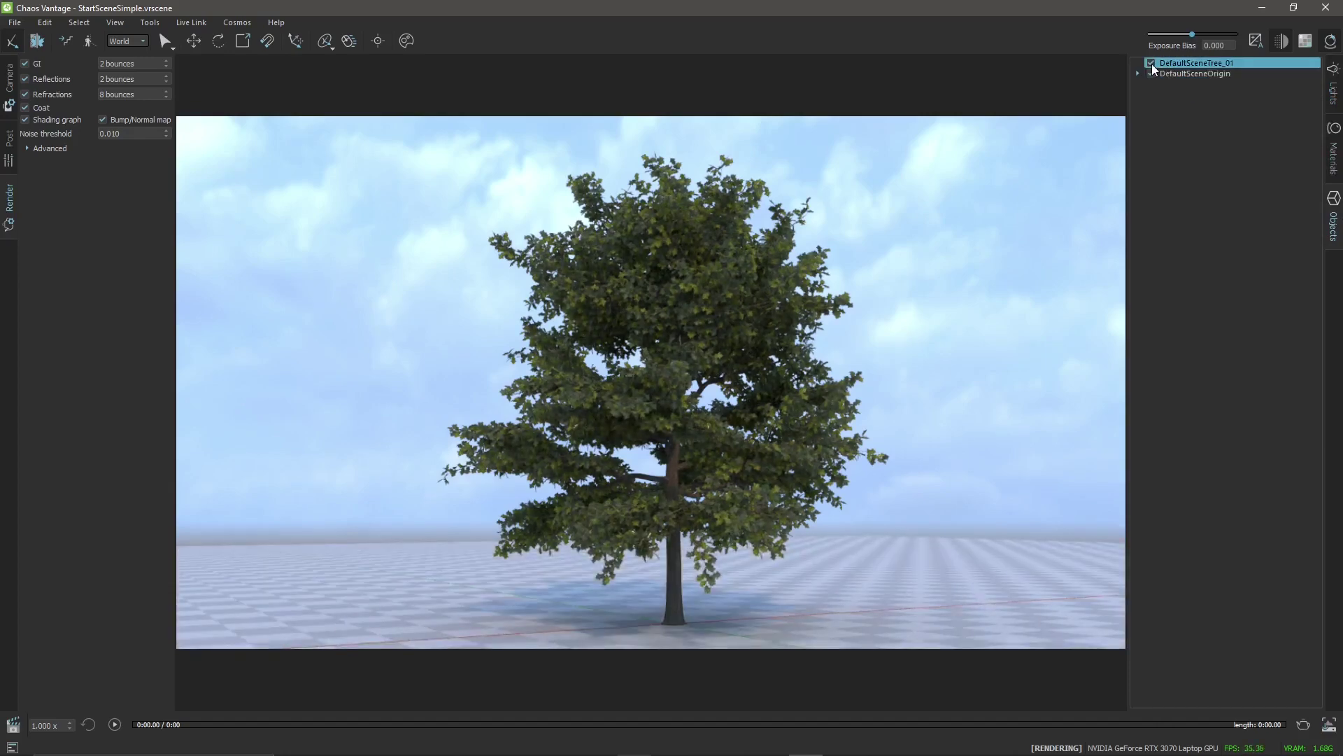
{"action": "left_click", "coordinate": [1152, 63]}
{"action": "left_click", "coordinate": [1152, 63]}
{"action": "left_click", "coordinate": [1152, 63]}
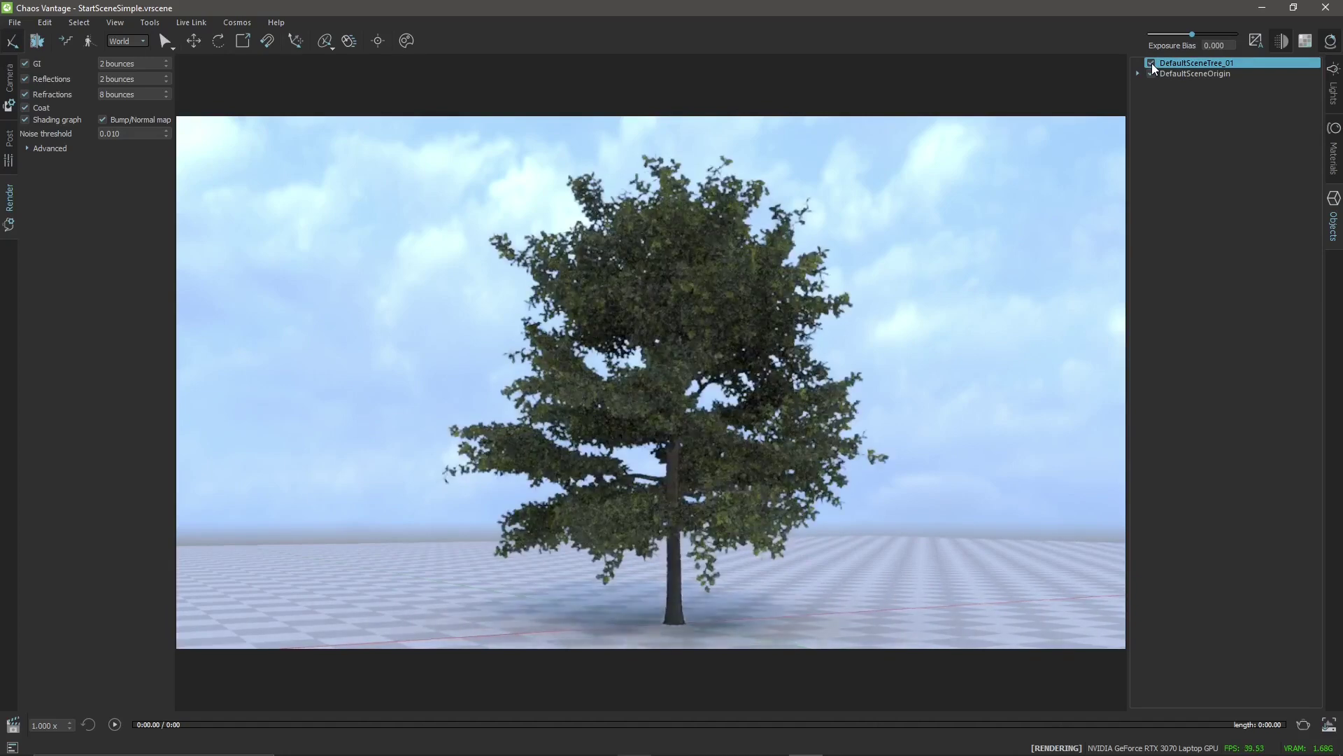
{"action": "left_click", "coordinate": [1152, 63]}
{"action": "left_click", "coordinate": [1151, 63]}
{"action": "left_click", "coordinate": [1178, 204]}
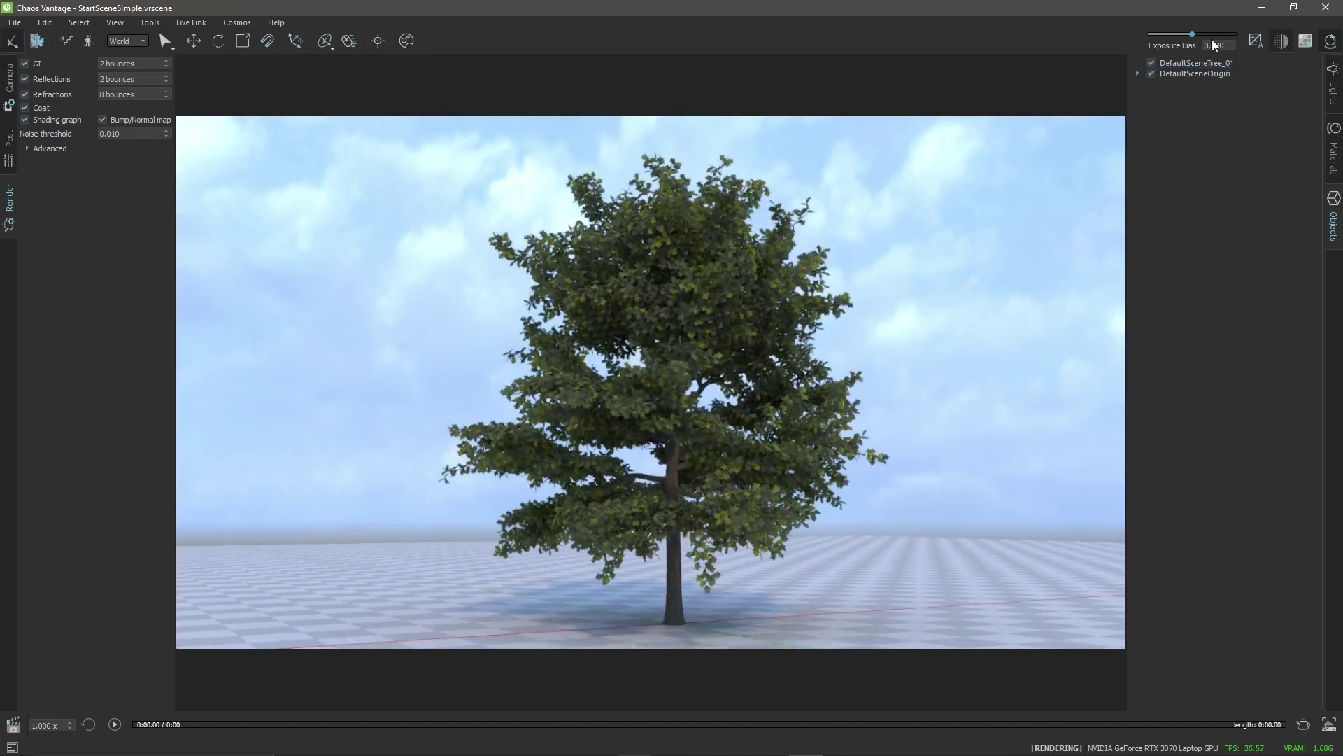
Lower the Exposure Bias to -0.420
{"action": "mouse_move", "coordinate": [1196, 36]}
{"action": "left_mouse_down"}
{"action": "mouse_move", "coordinate": [1174, 35]}
{"action": "mouse_move", "coordinate": [1190, 36]}
{"action": "left_mouse_up"}
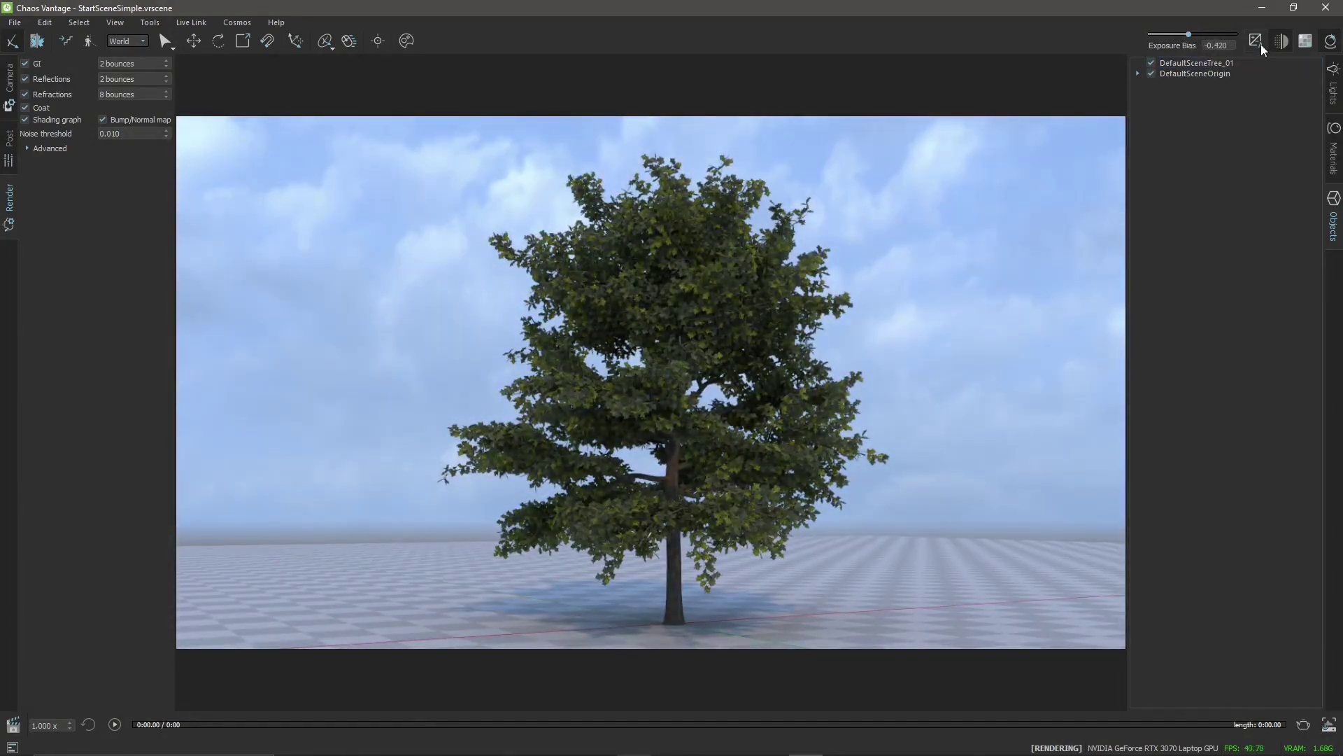